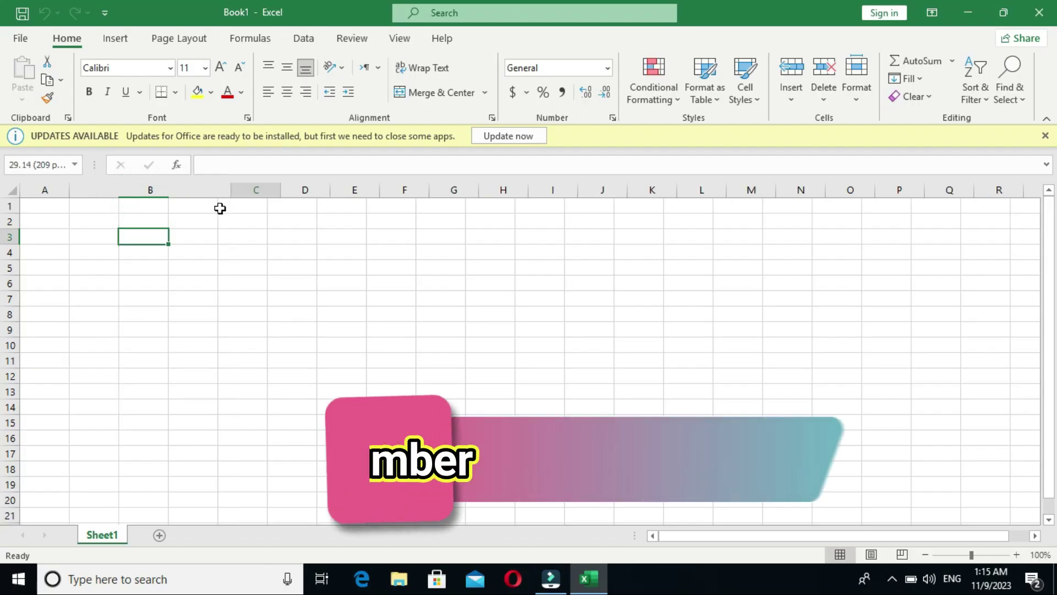
Step: Widen column B, enter the starting serial 1 in cell A1, and zoom in
left_click_drag(220, 208, 230, 208)
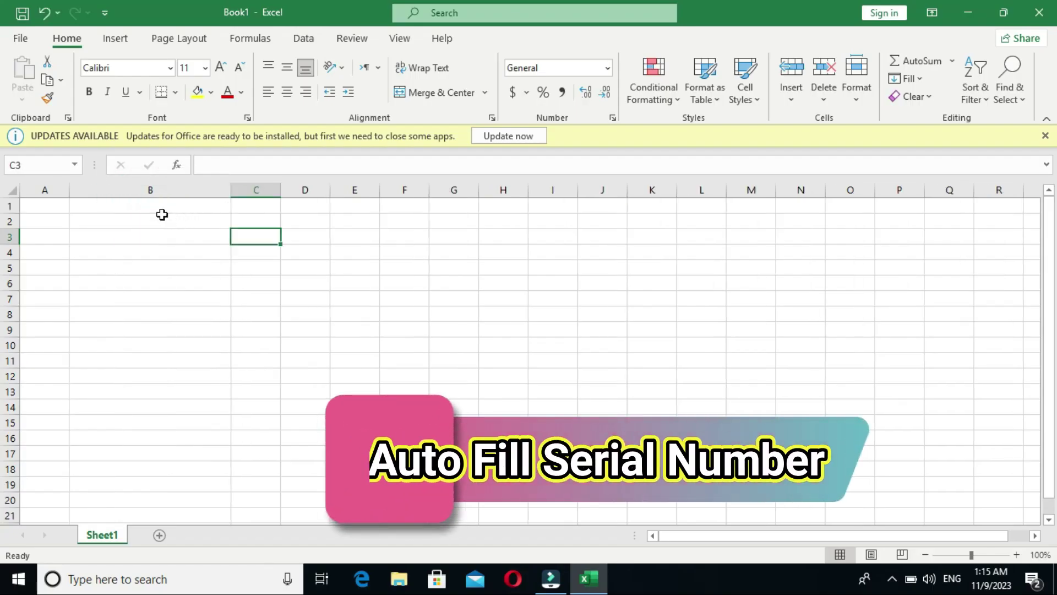
left_click(149, 206)
left_click(61, 207)
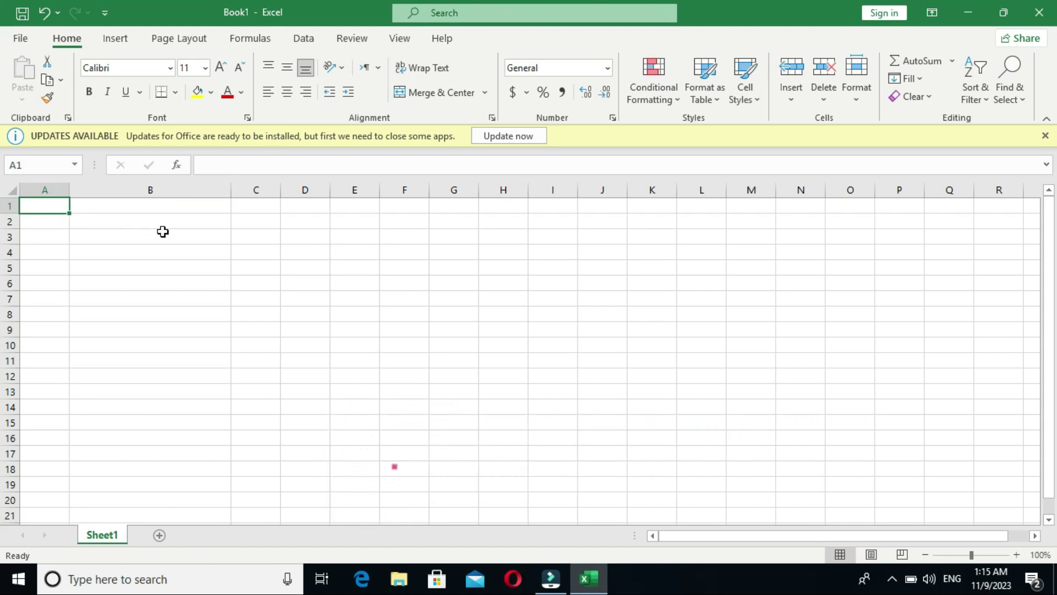
type("1")
key("Return")
left_click(152, 267)
left_click(52, 220)
scroll(52, 220, "up", 5, "ctrl")
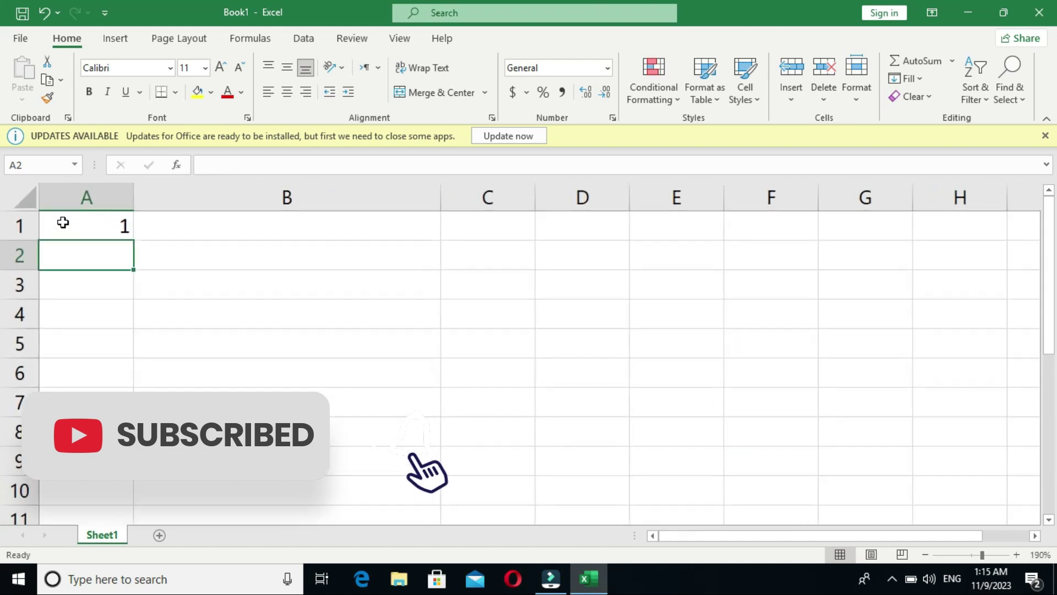
scroll(63, 222, "up", 3, "ctrl")
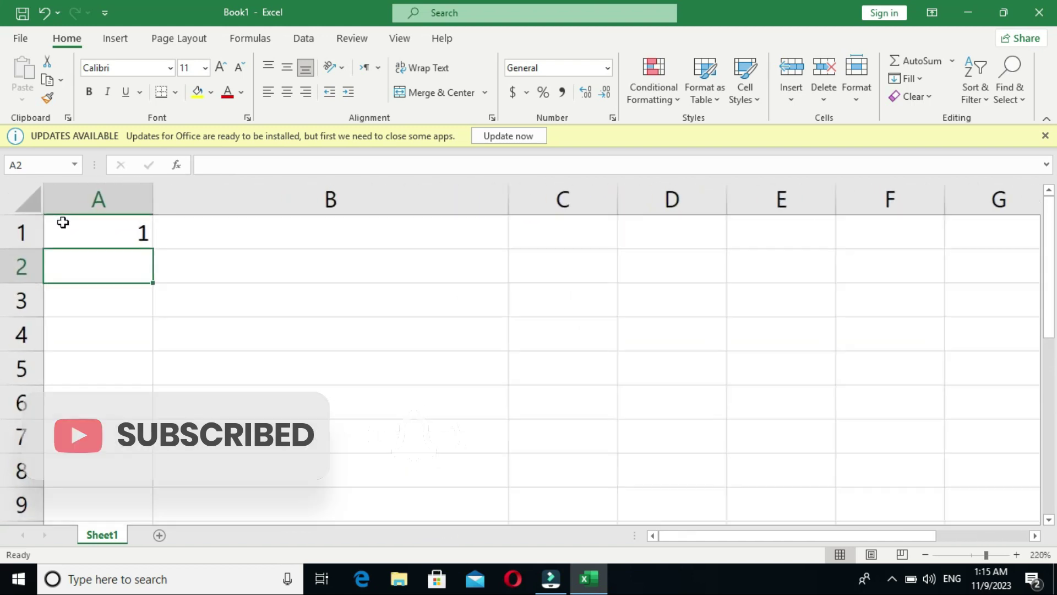
Step: Enter =IF(B2="","",A1+1) in A2 and fill it down to A8
left_click(94, 262)
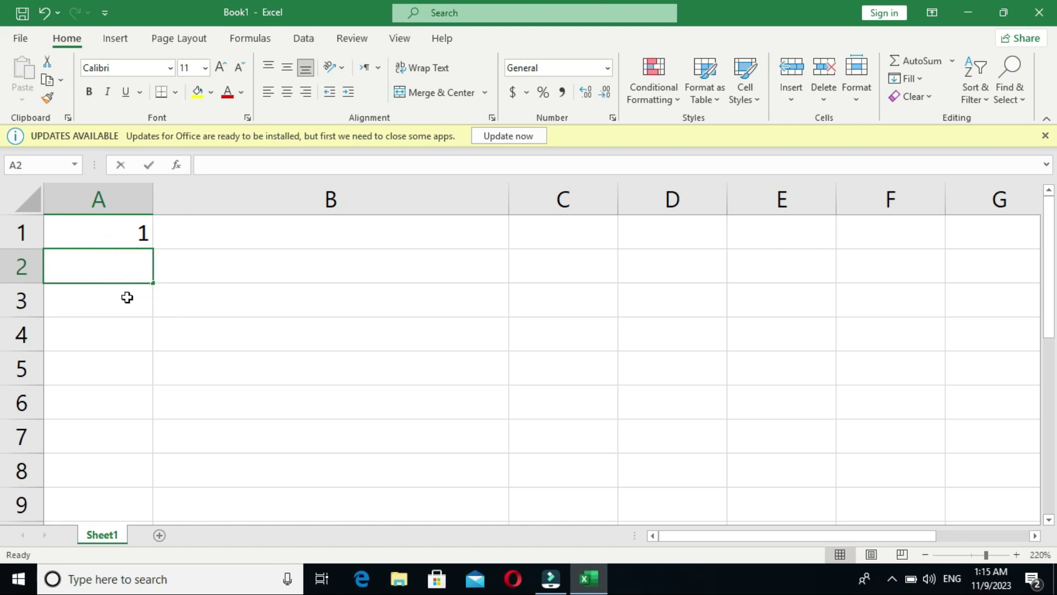
type("=if")
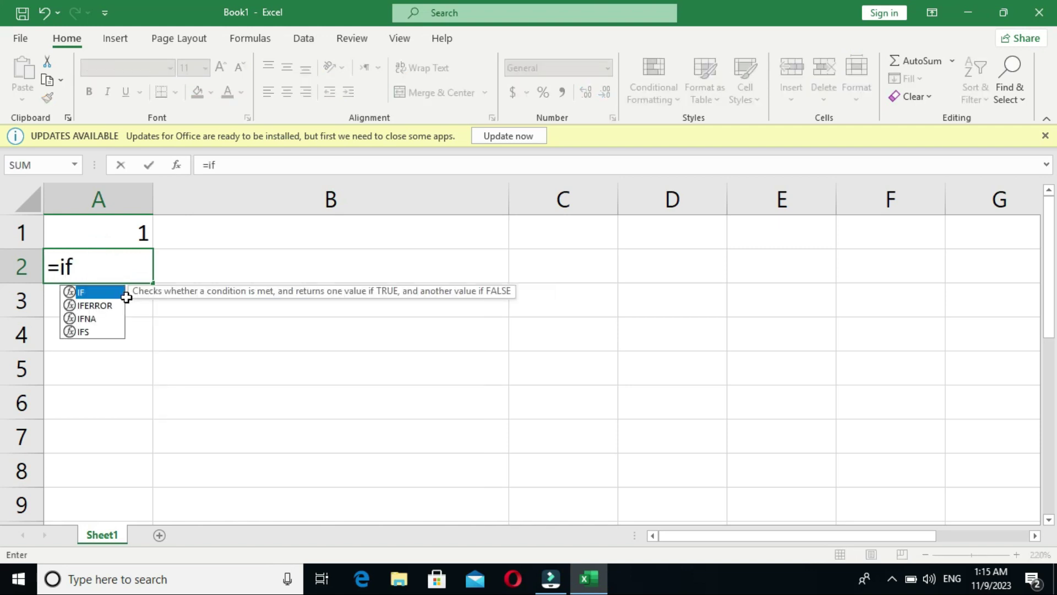
double_click(109, 294)
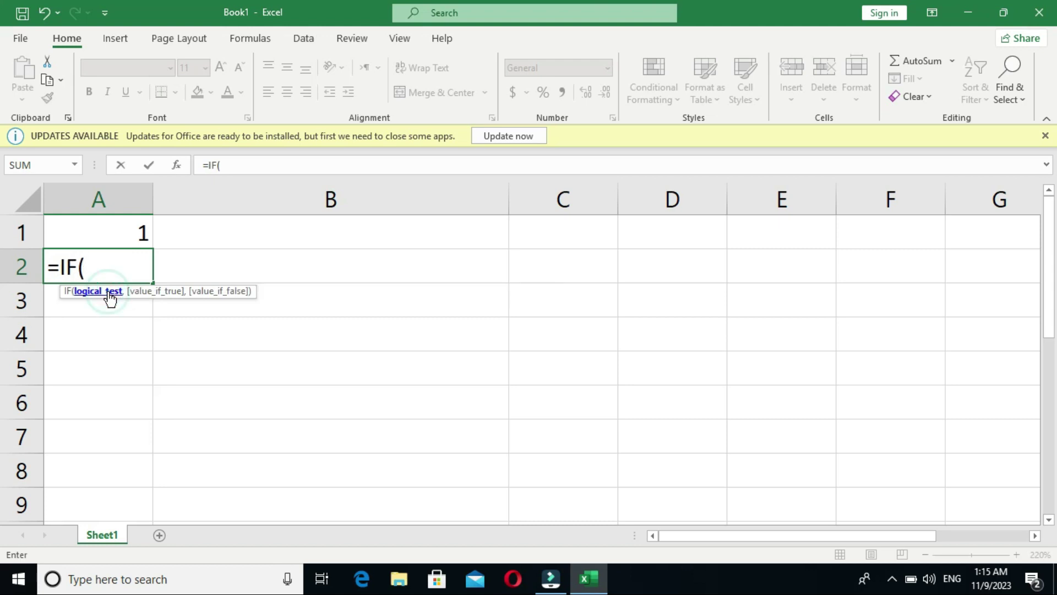
left_click(217, 266)
type("=\"\"")
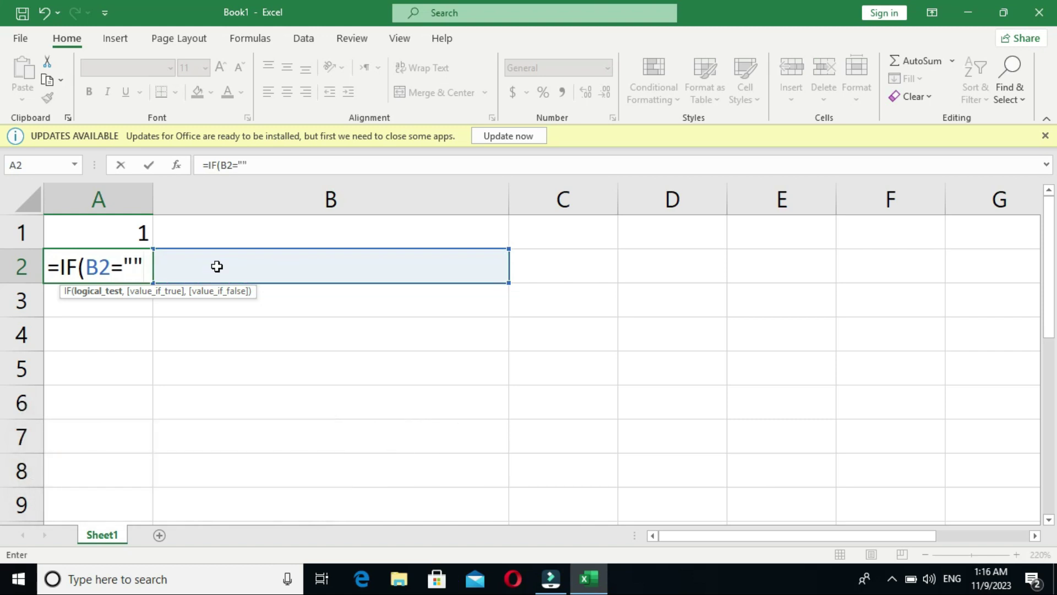
type(",\"\"")
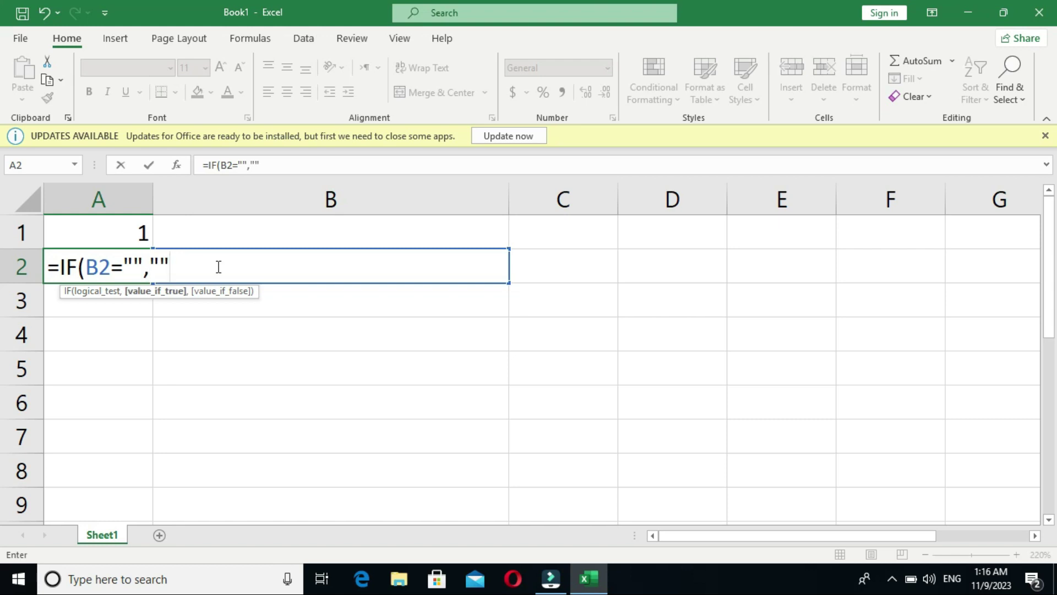
type(",")
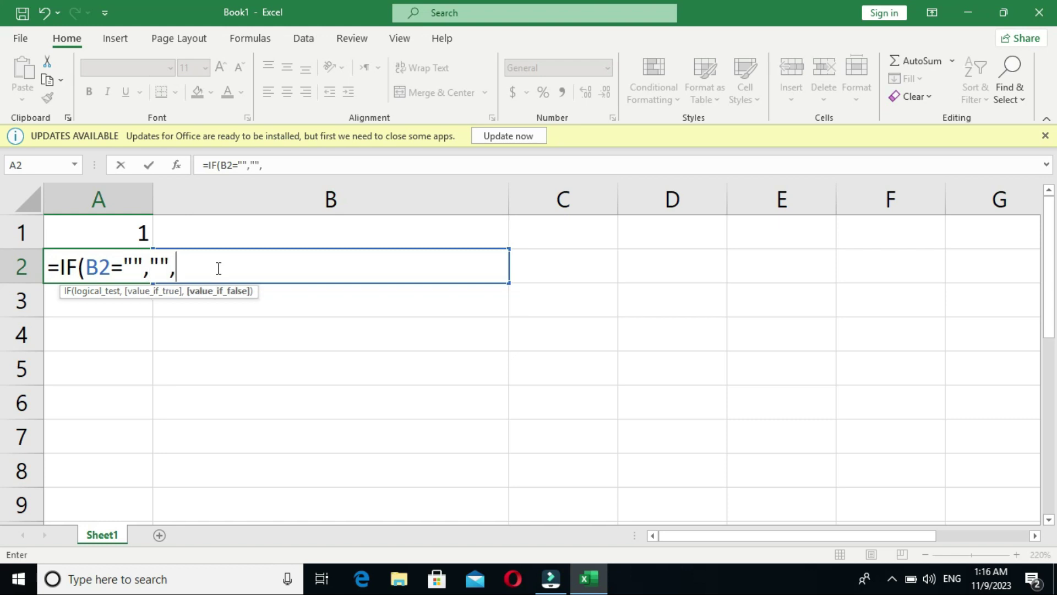
left_click(115, 231)
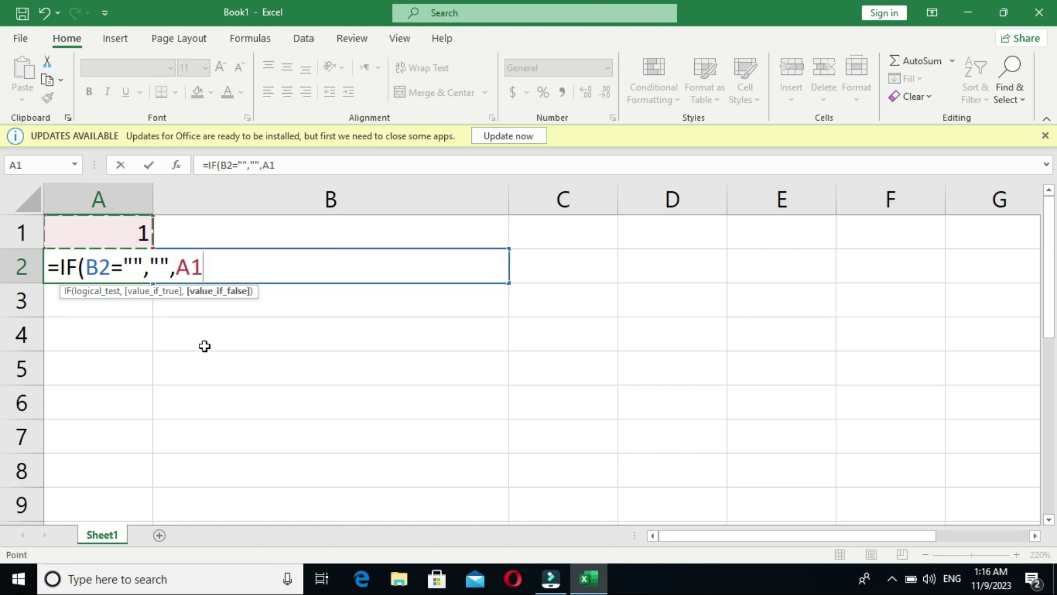
type("+1")
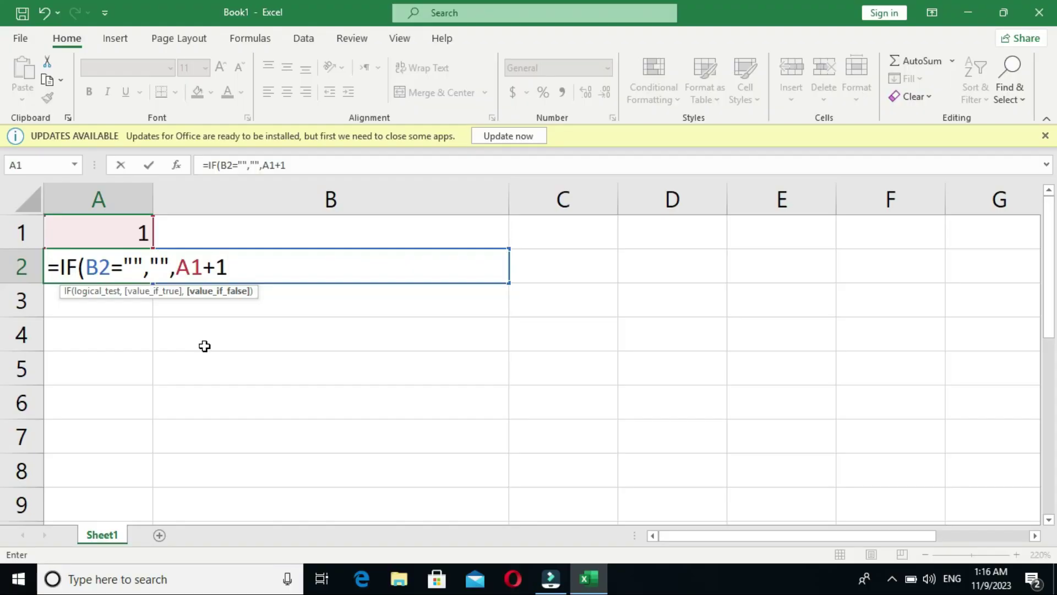
key("ctrl+Return")
left_click_drag(152, 282, 139, 474)
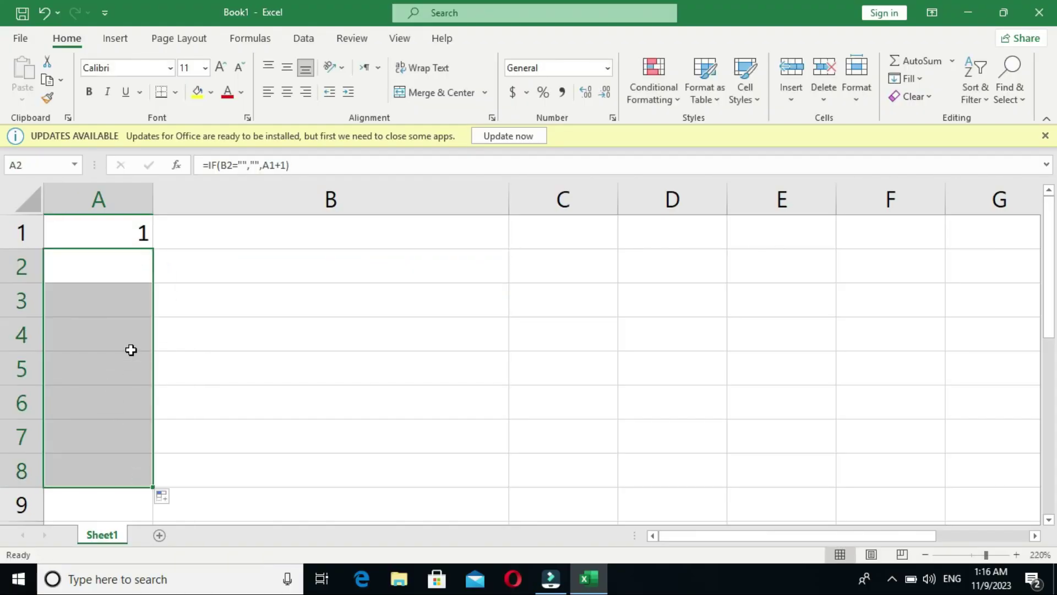
left_click(238, 220)
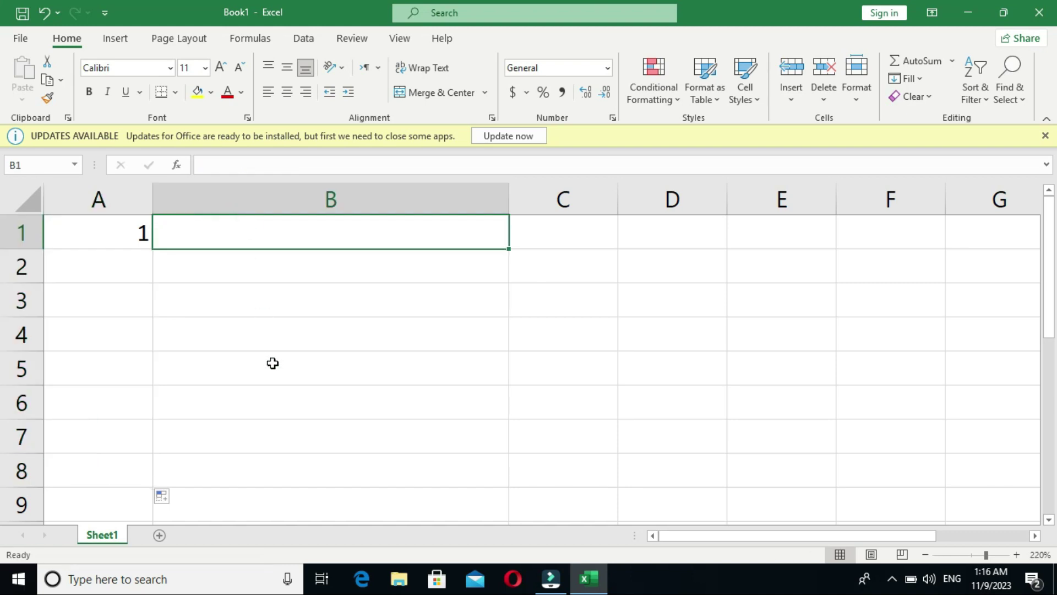
Step: Enter the names ahmad, hamid and hammad in B1:B3
type("ahmad")
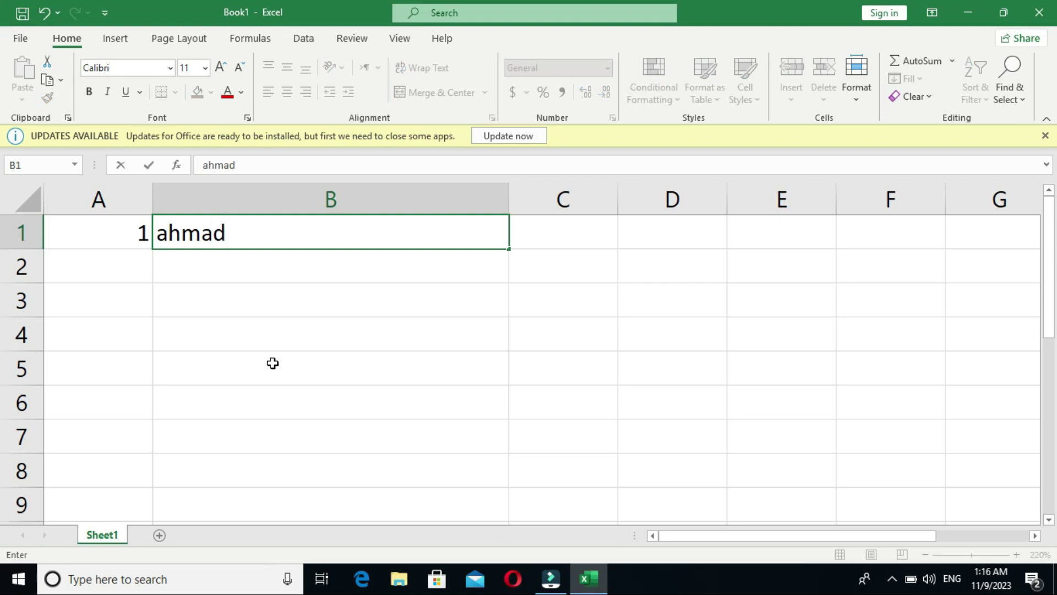
key("Return")
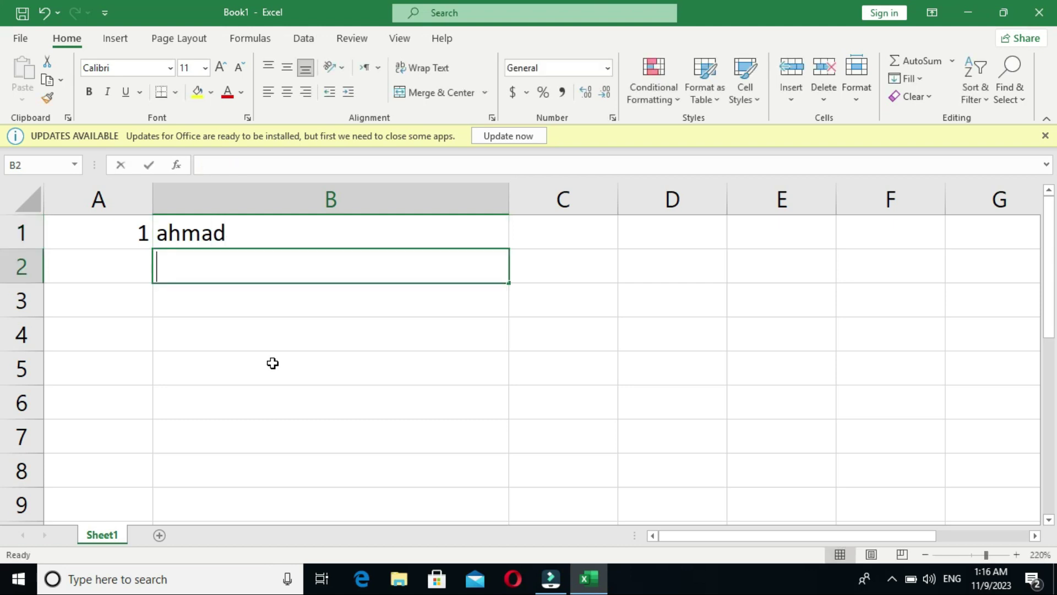
type("hamid")
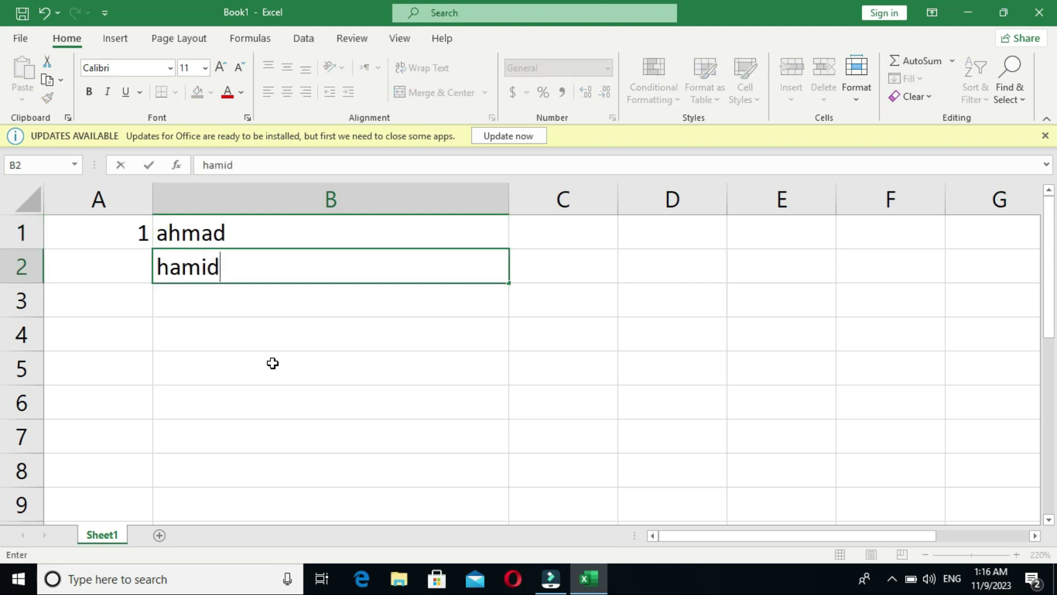
key("Return")
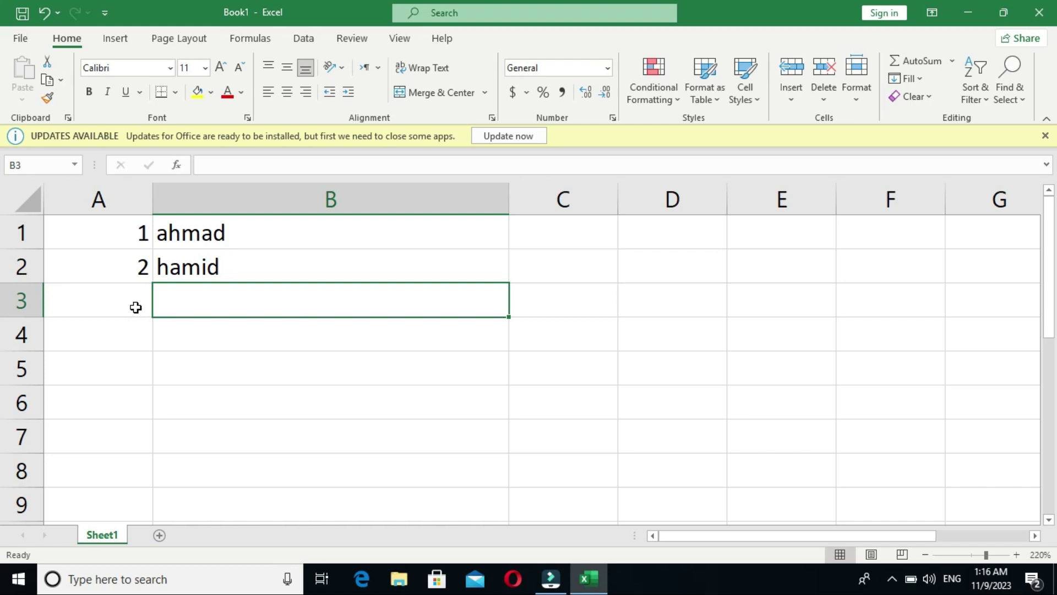
type("hammad")
key("Return")
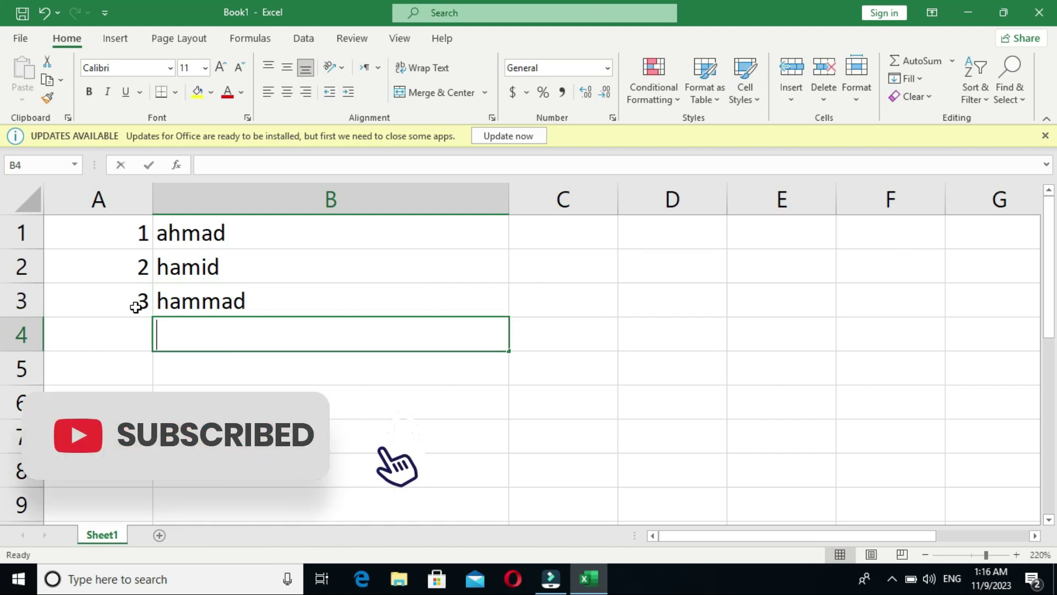
Step: Enter the names ashraf, share and musharaf in B4:B6
type("ashraf")
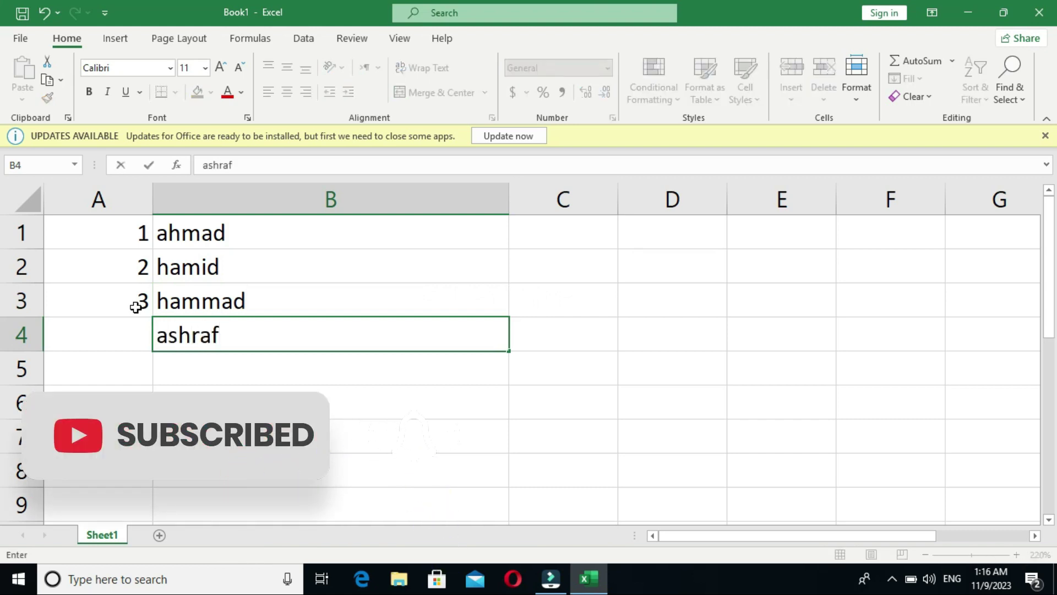
key("Return")
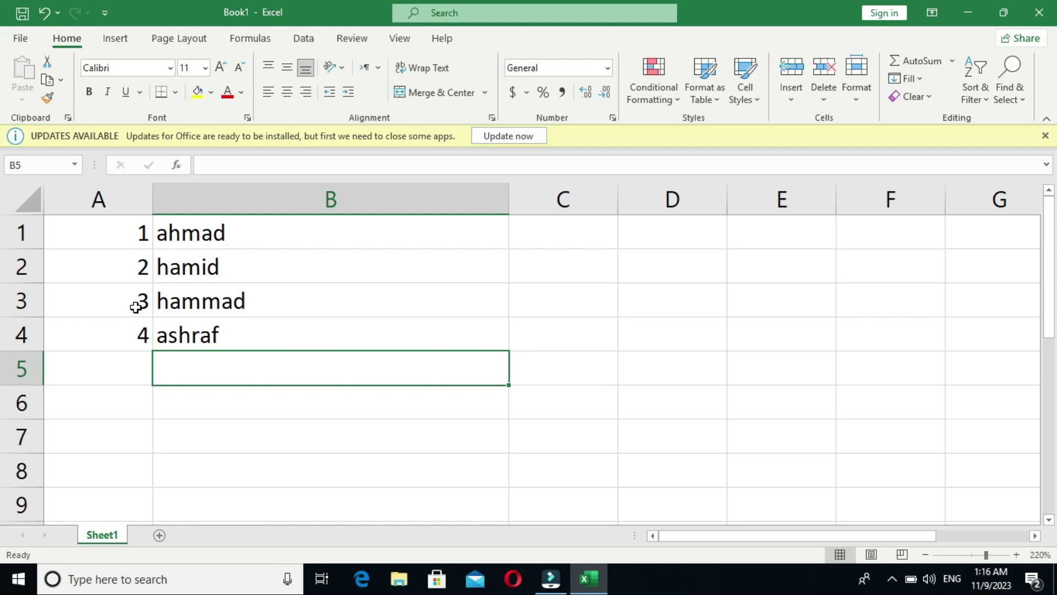
type("sha")
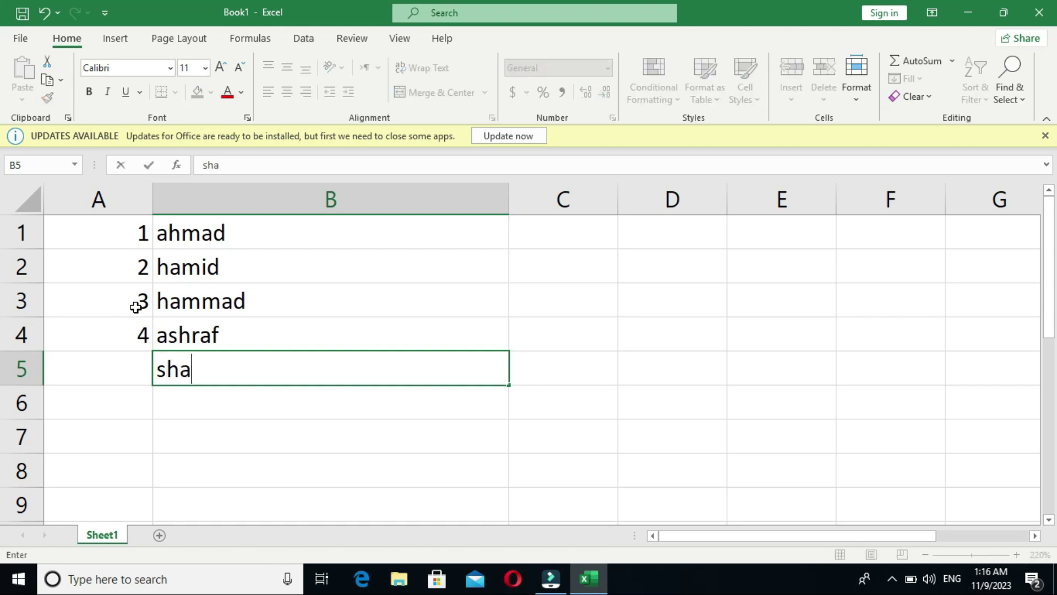
type("reef")
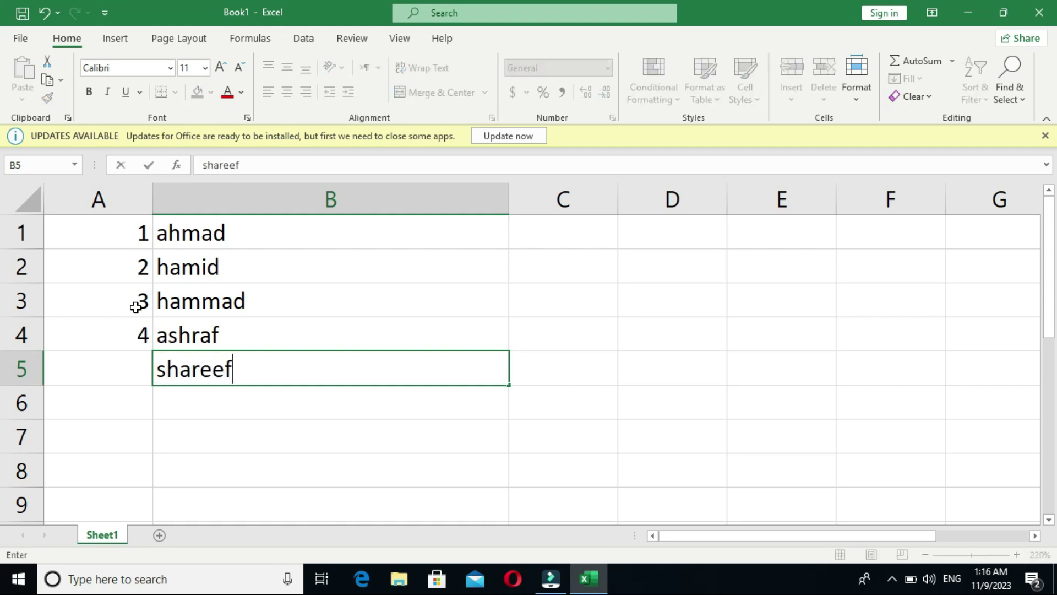
key("Return")
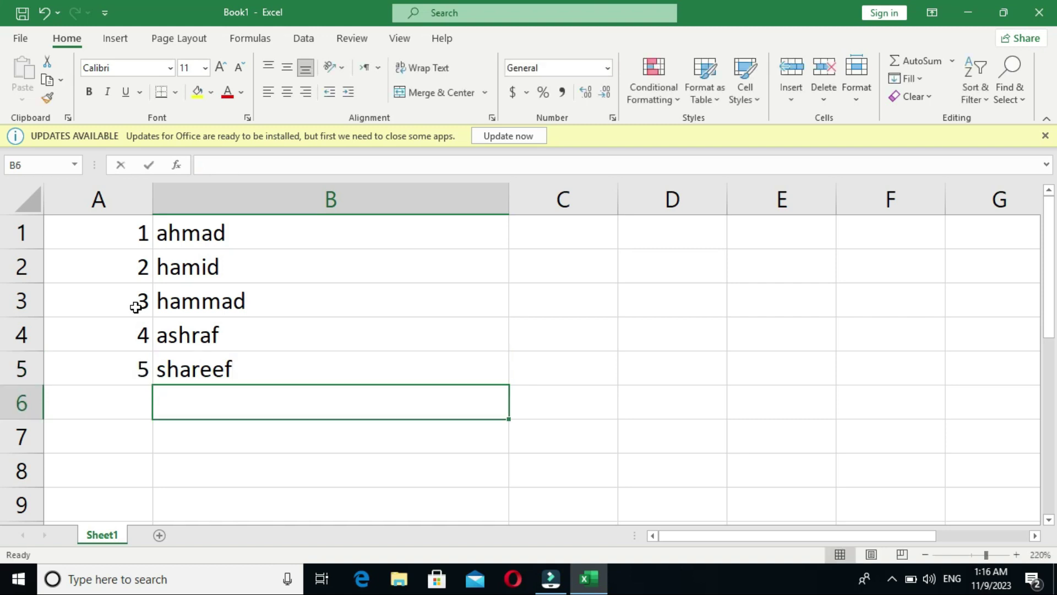
type("musharaf")
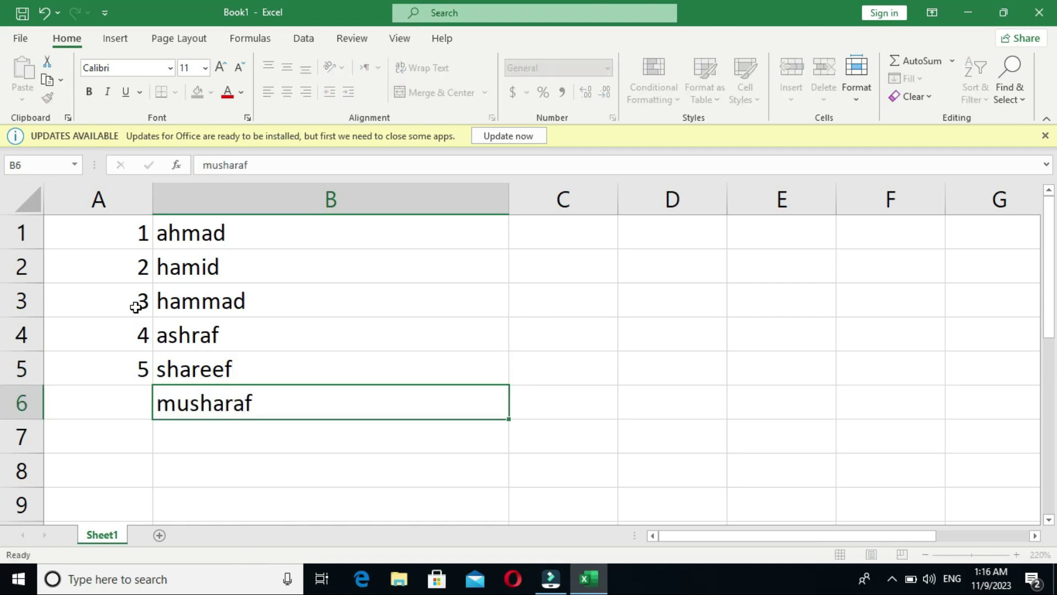
key("Return")
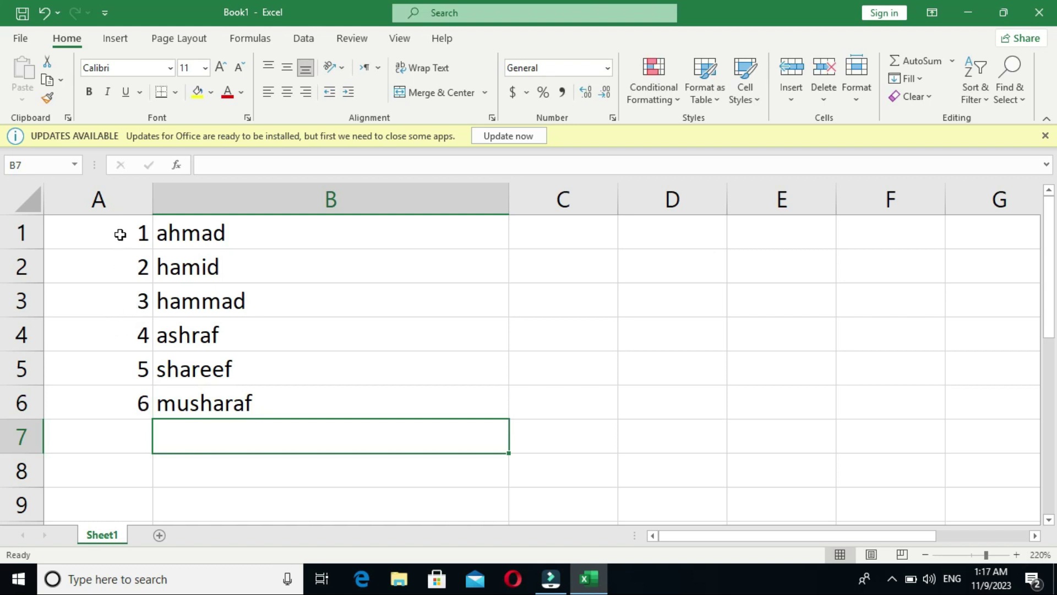
scroll(220, 265, "down", 7, "ctrl")
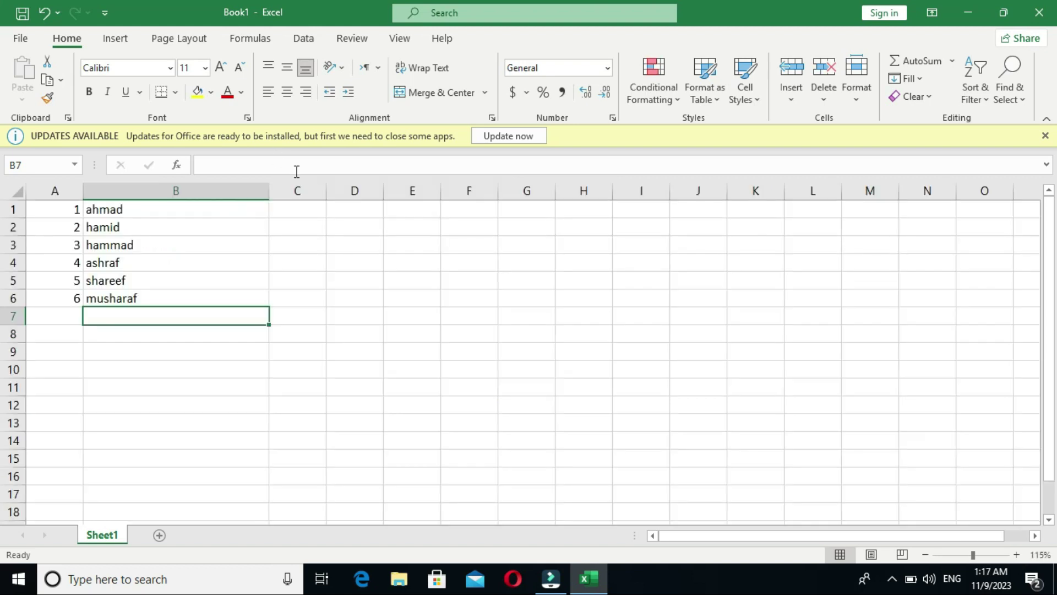
left_click(302, 216)
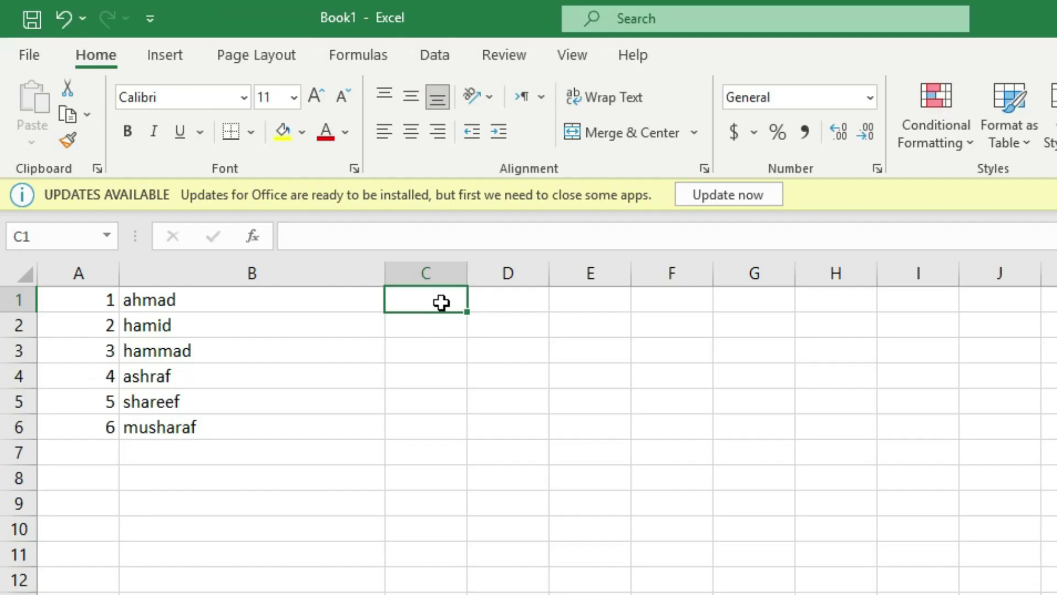
Step: Enter the scores 34, 43, 23, 54, 67 and 76 down C1:C6
type("34")
key("Return")
type("43")
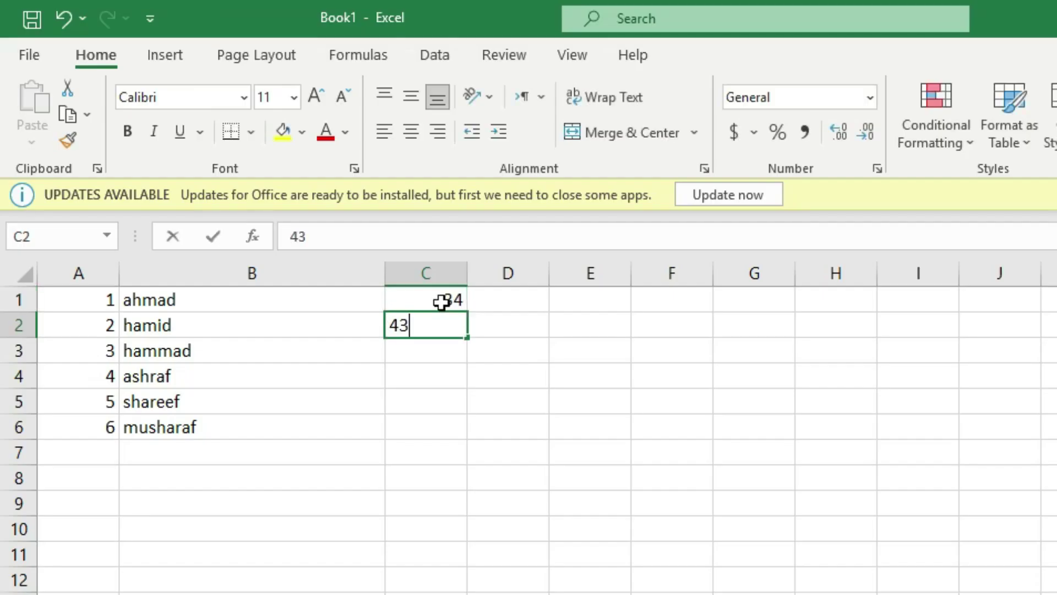
key("Return")
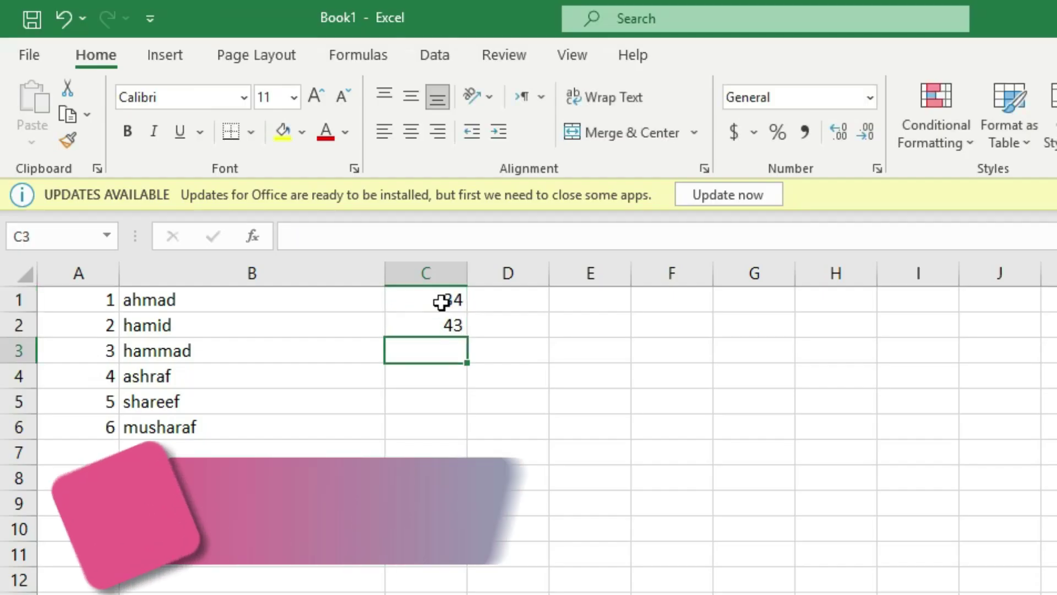
type("23")
key("Return")
type("54")
key("Return")
type("67")
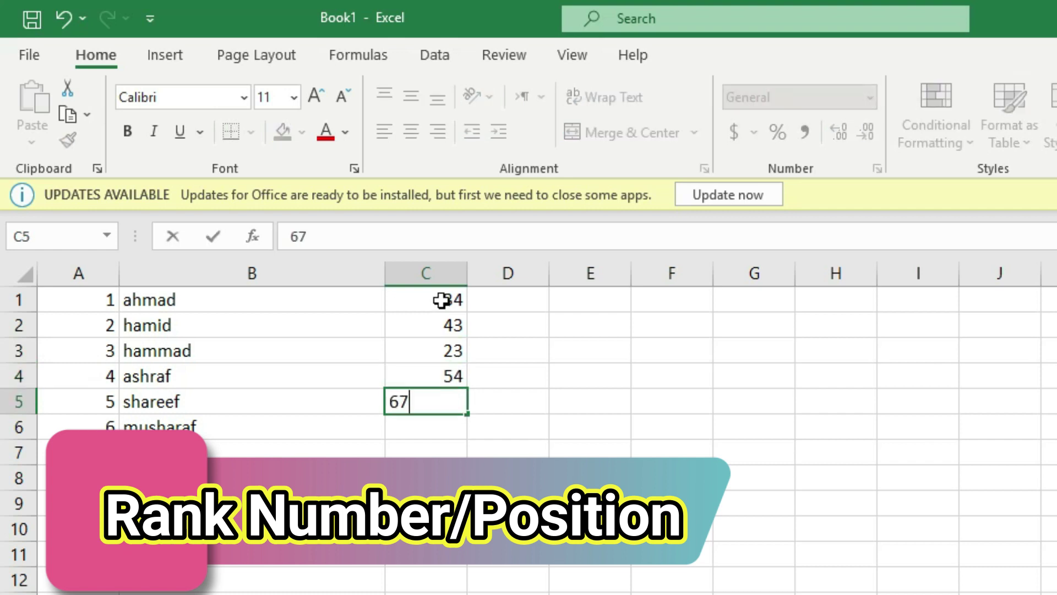
key("Return")
type("7")
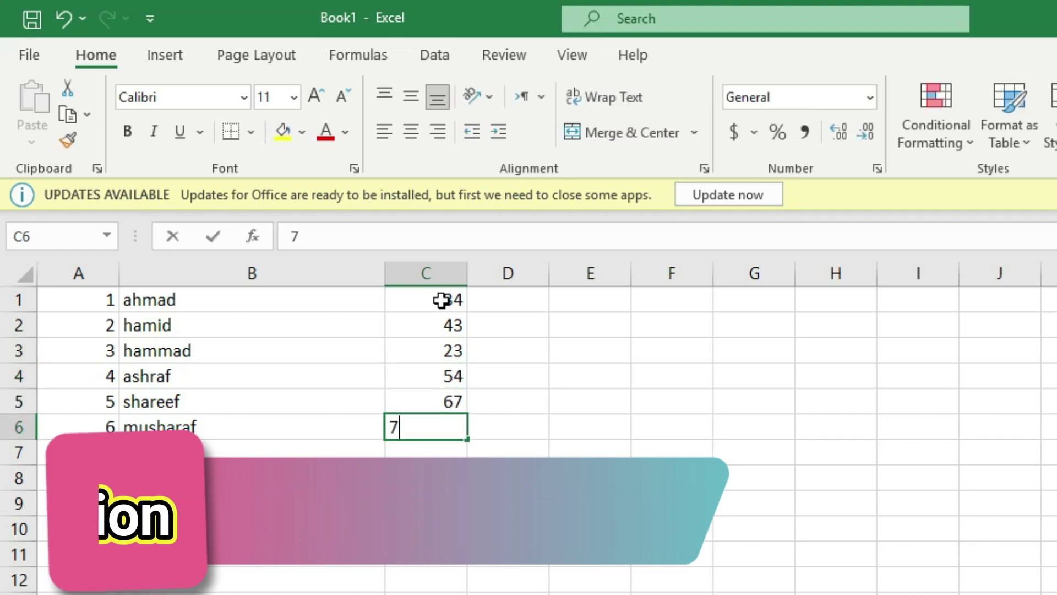
type("6")
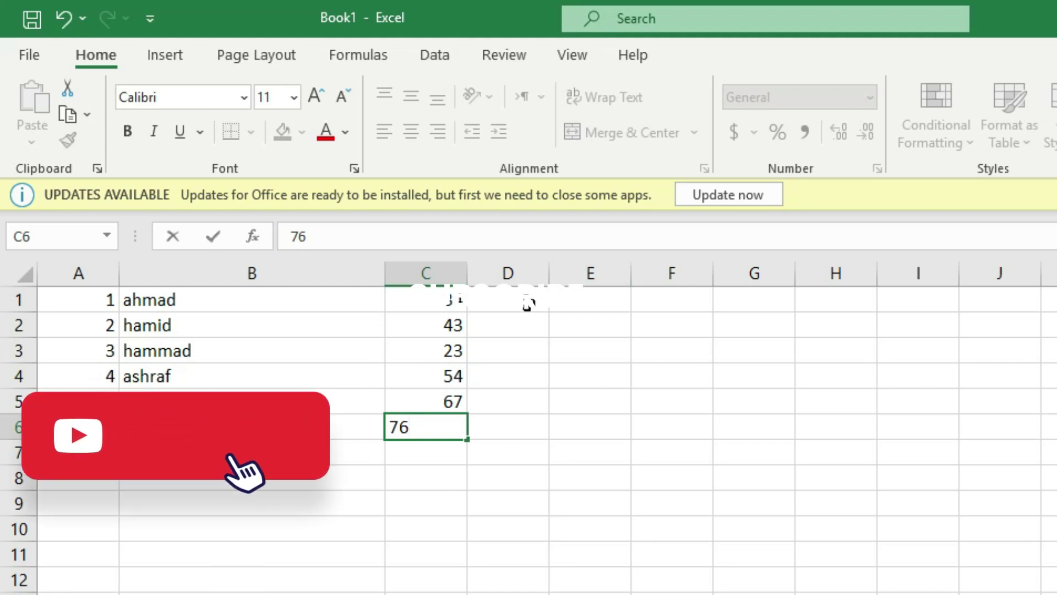
left_click(527, 301)
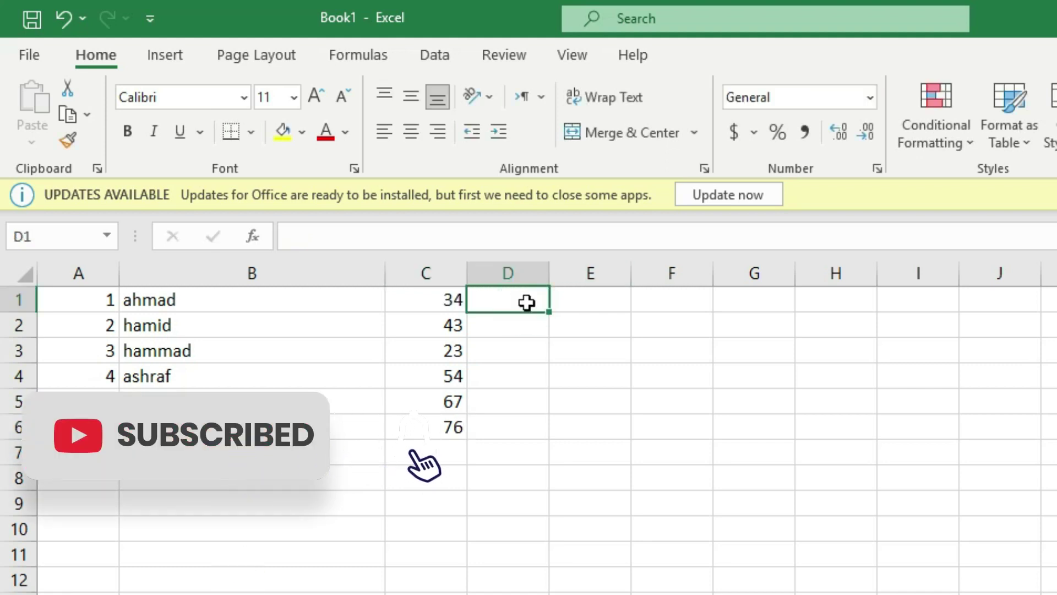
Step: Start a RANK formula in D1 that ranks C1 against the range C1:C6
type("=ra")
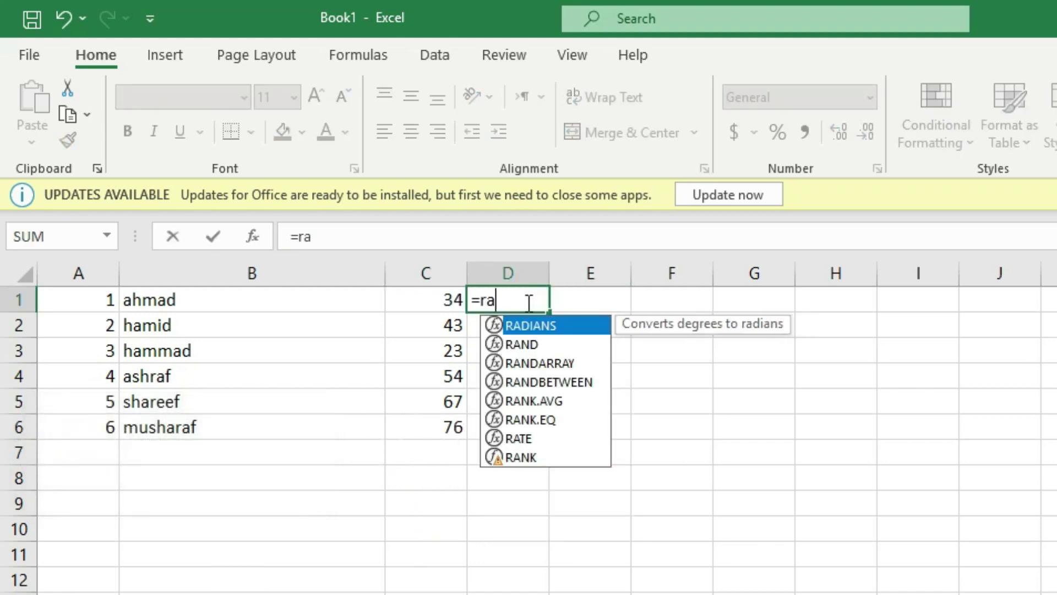
type("nk")
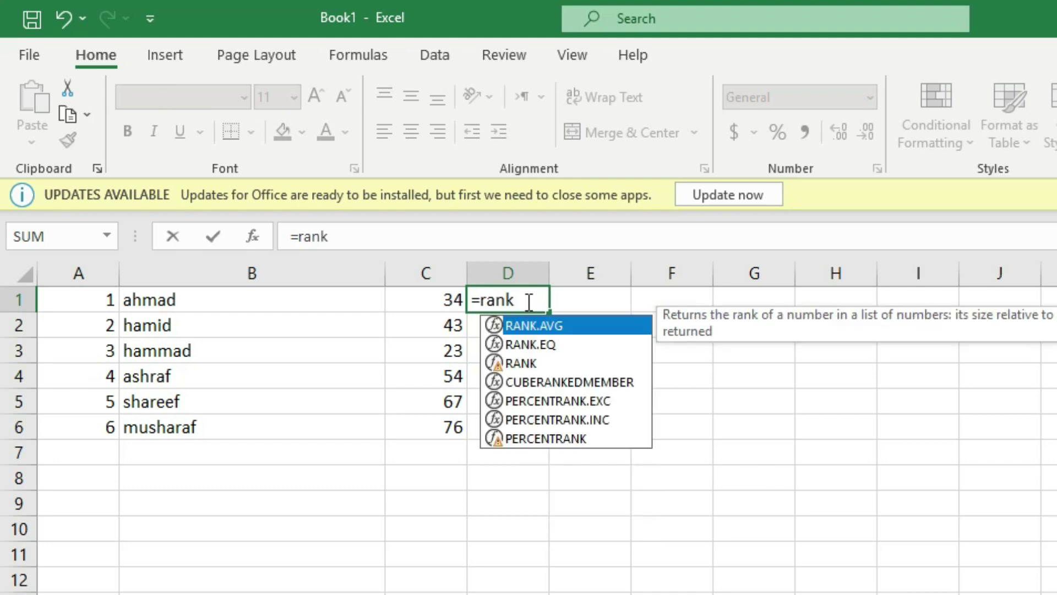
double_click(534, 364)
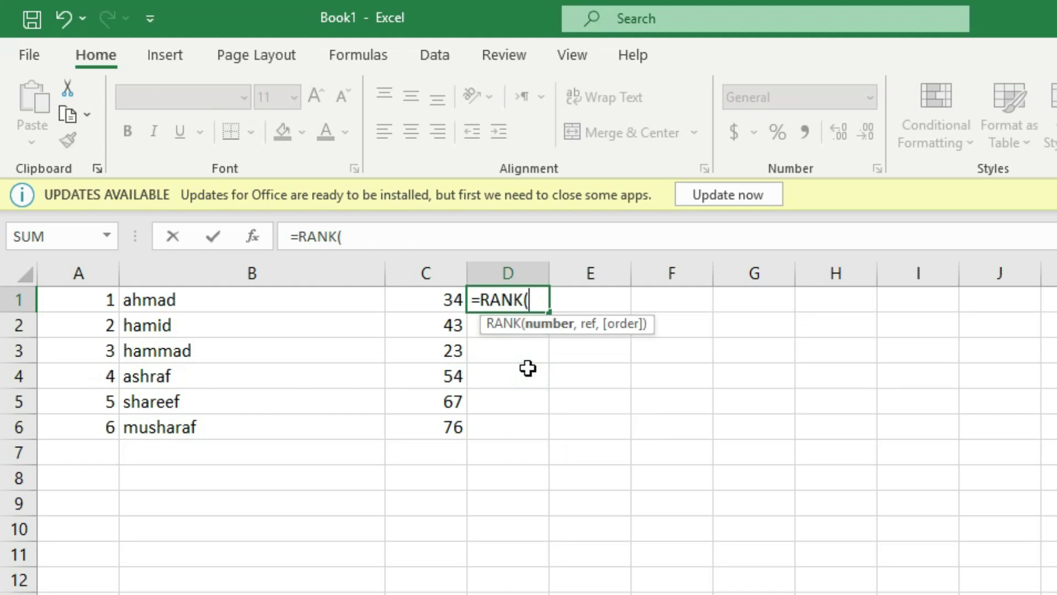
left_click(414, 300)
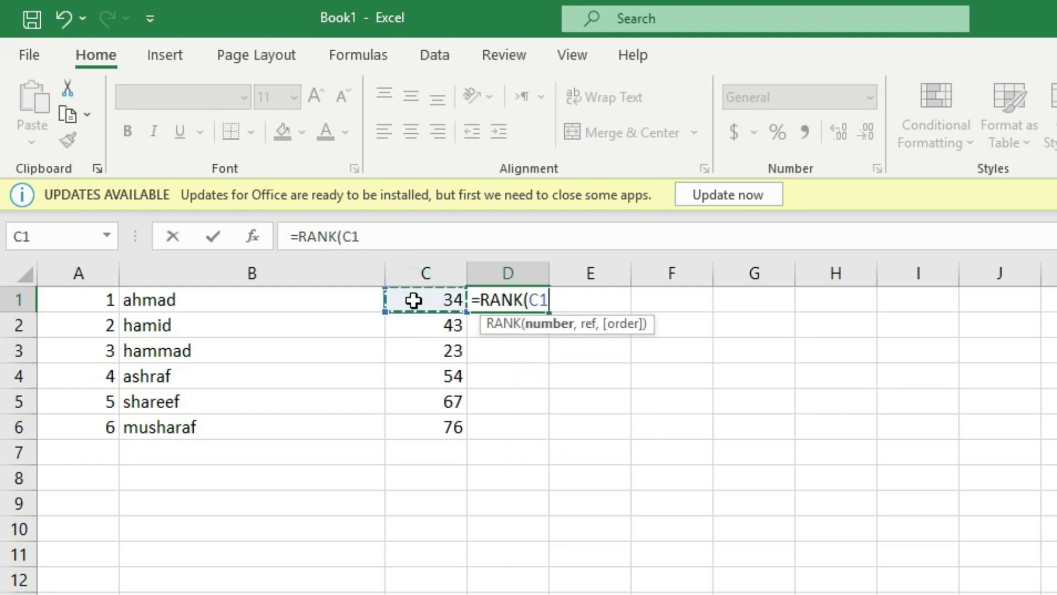
type(",")
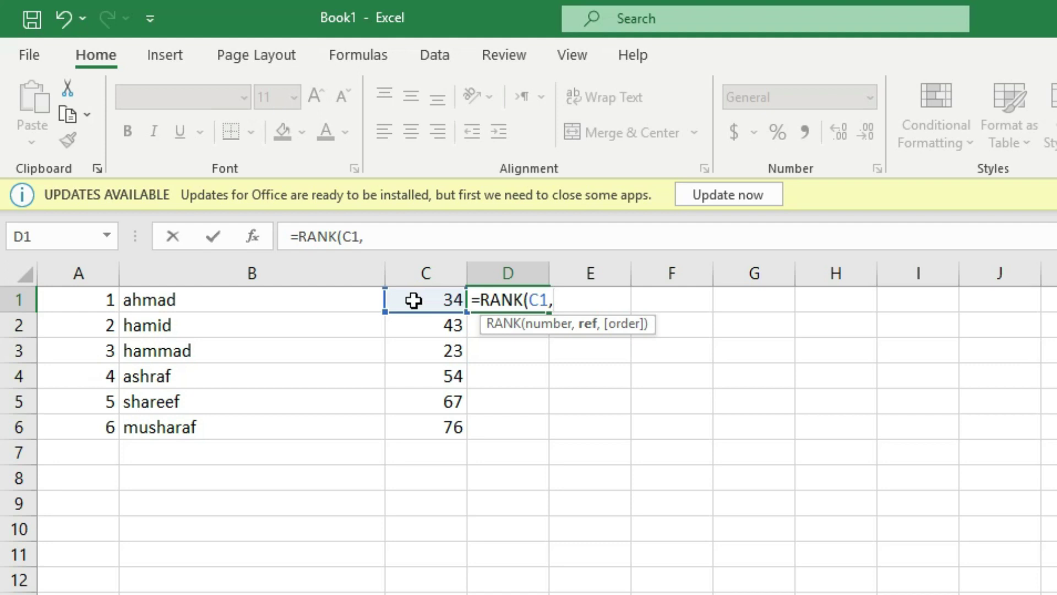
left_click_drag(414, 300, 418, 427)
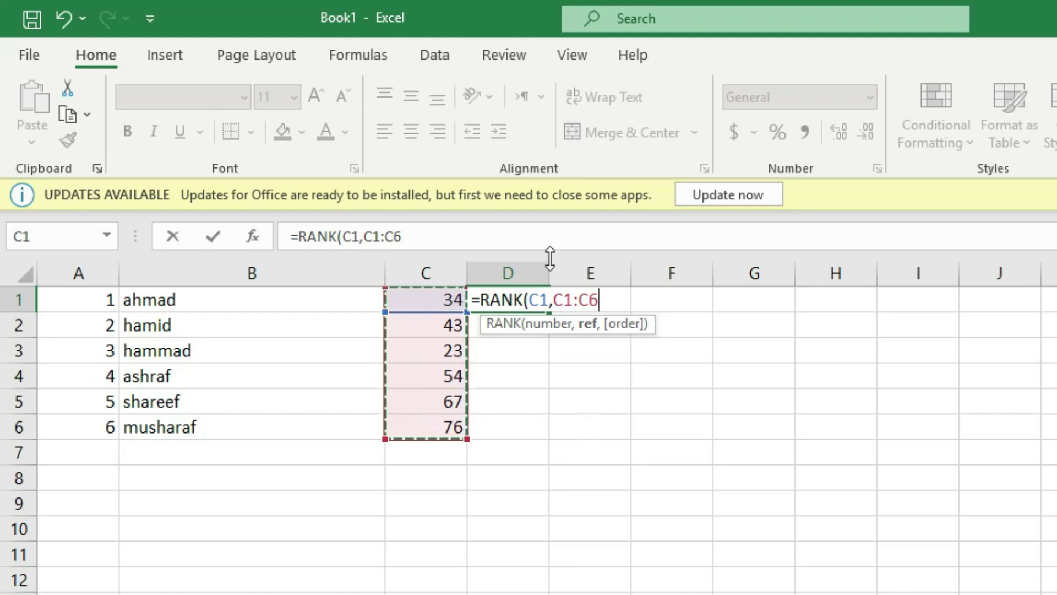
Step: Lock the range as $C$1:$C$6 and commit =RANK(C1,$C$1:$C$6), showing rank 5
left_click(562, 303)
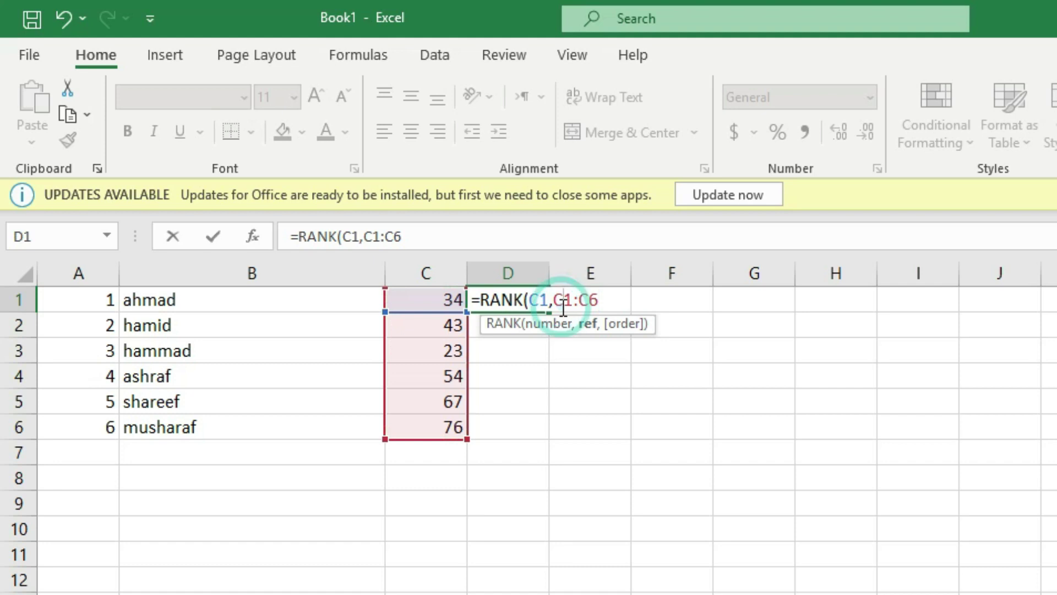
key("F4")
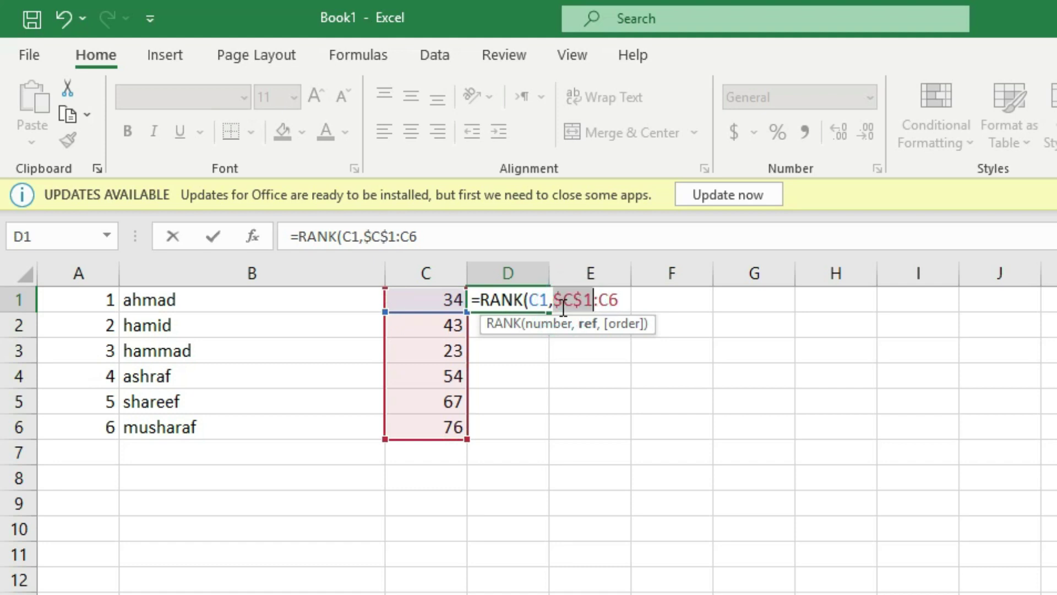
key("F4")
key("F4")
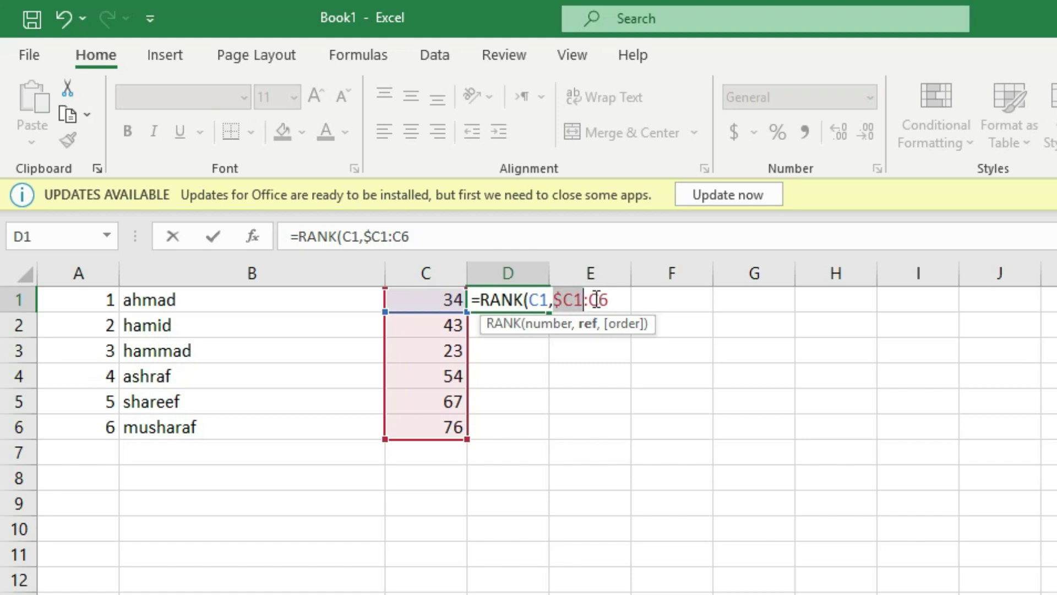
left_click(598, 299)
key("F4")
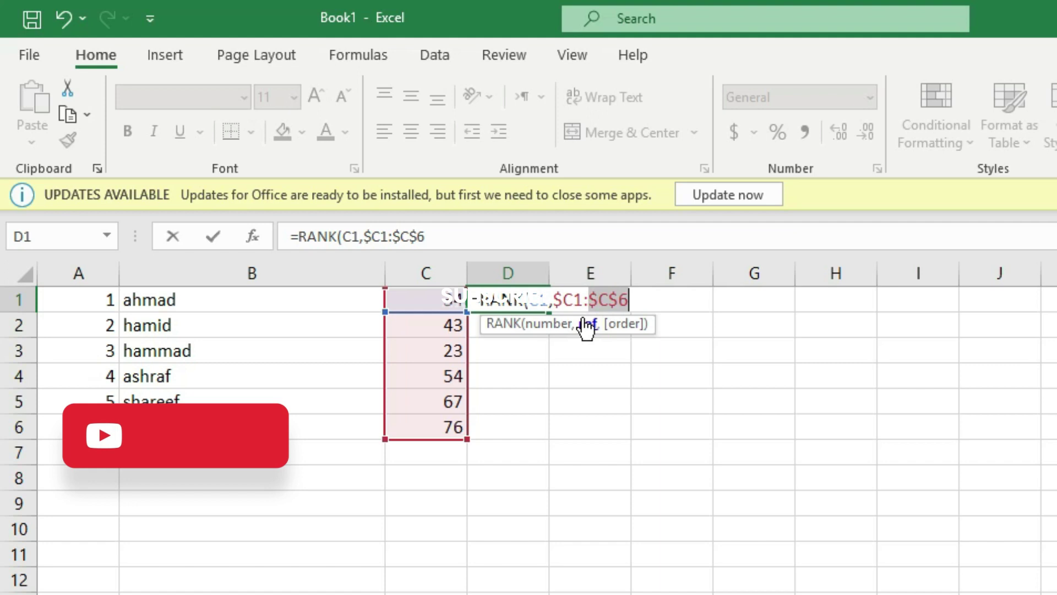
left_click(566, 299)
key("F4")
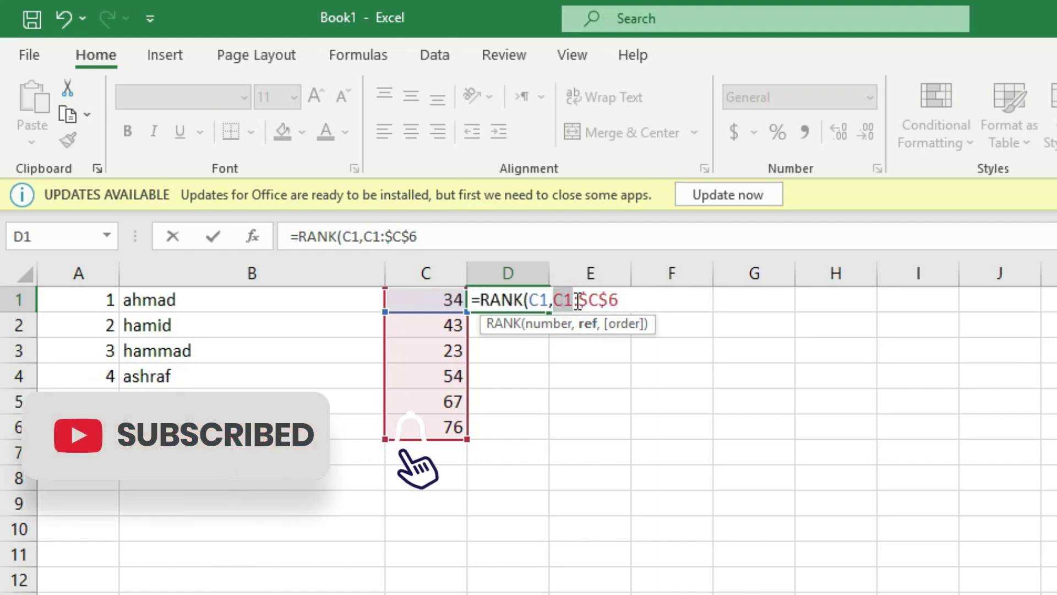
key("F4")
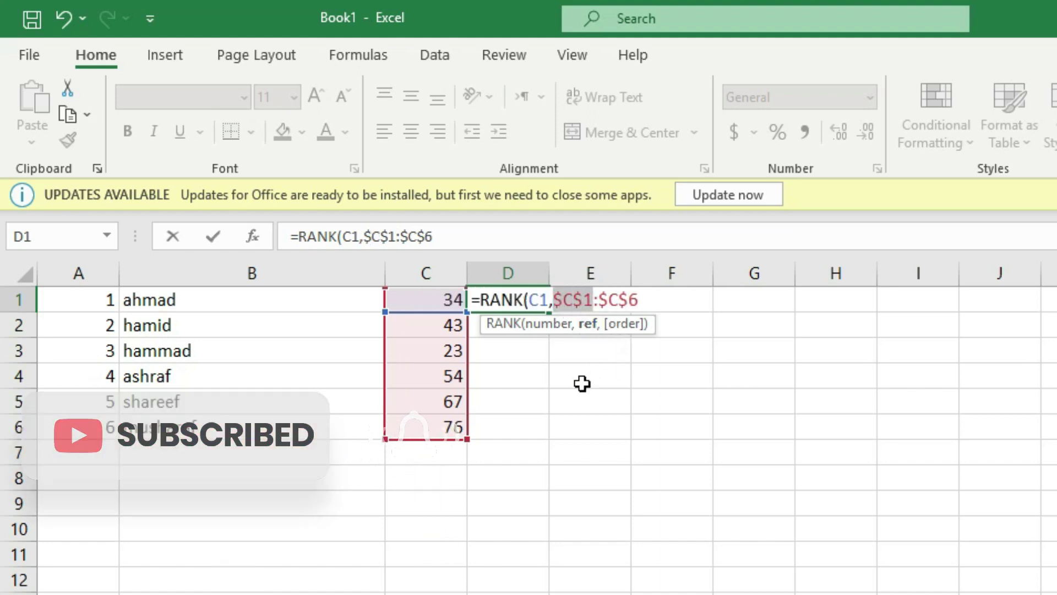
key("Return")
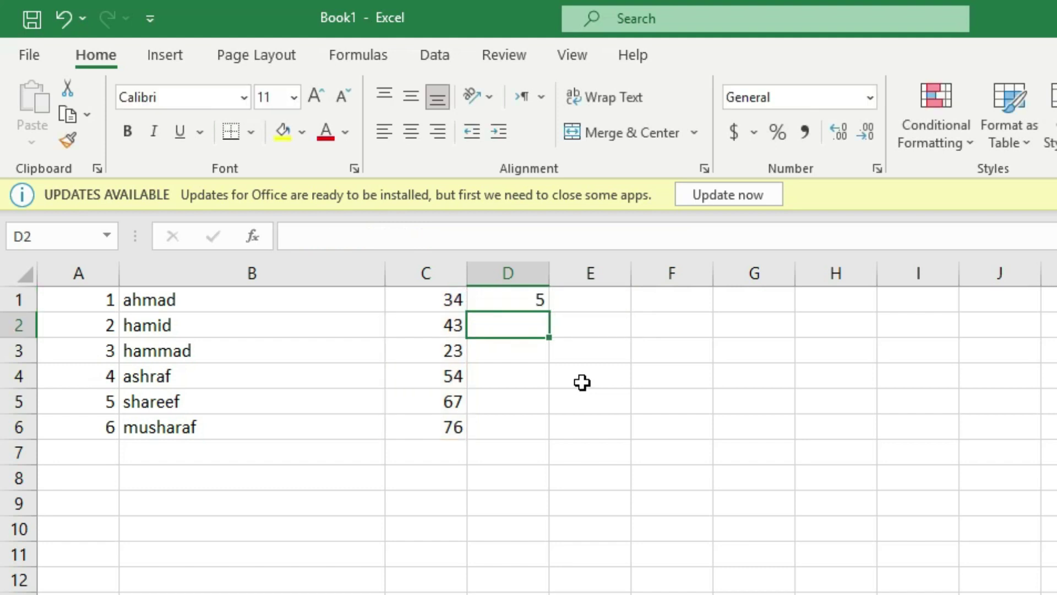
Step: Copy the RANK formula down D1:D6 for ranks 5, 4, 6, 3, 2, 1, removing extra #N/A cells
left_click(500, 299)
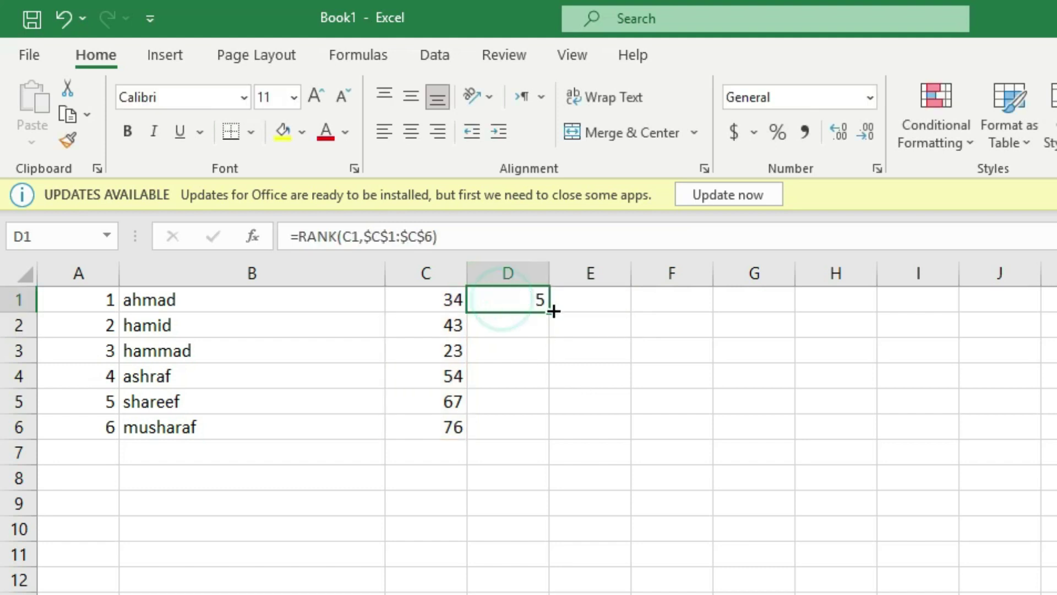
left_click_drag(550, 312, 550, 479)
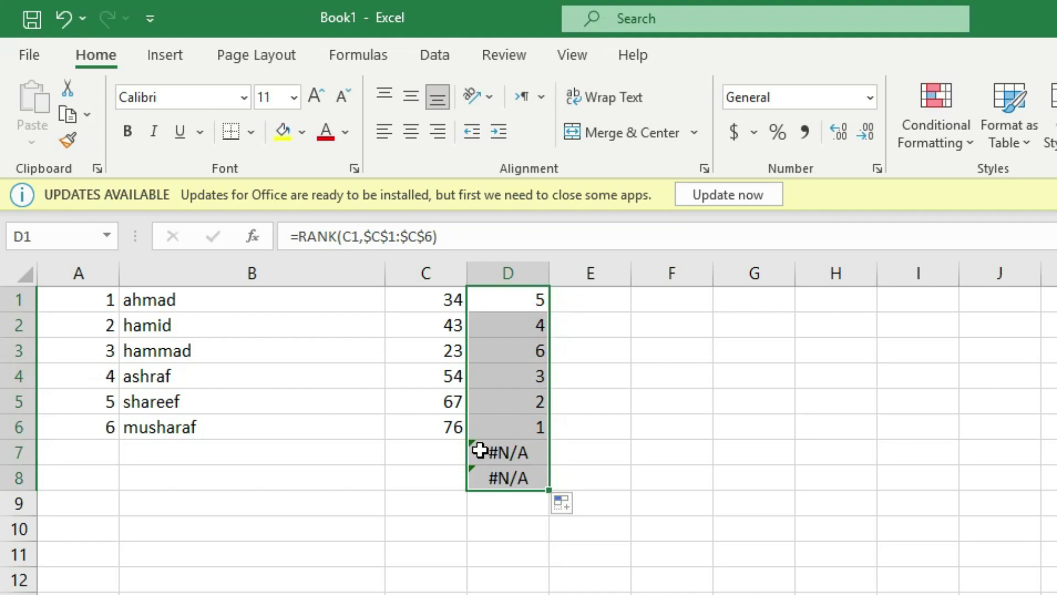
left_click(78, 449)
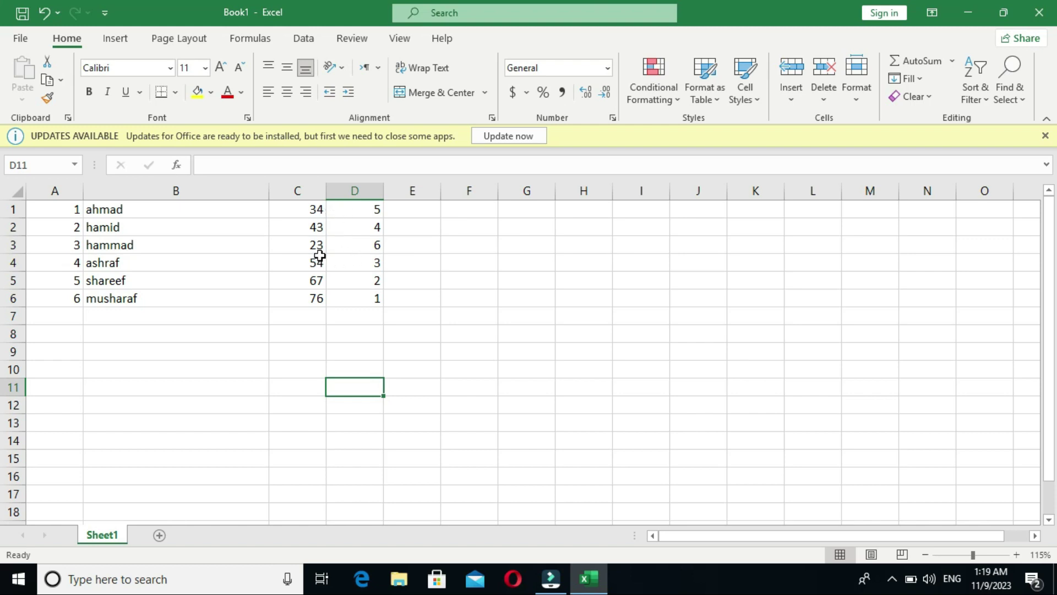
Step: Change the C6 score to 33 so the ranks update to 4, 3, 6, 2, 1, 5
left_click(299, 302)
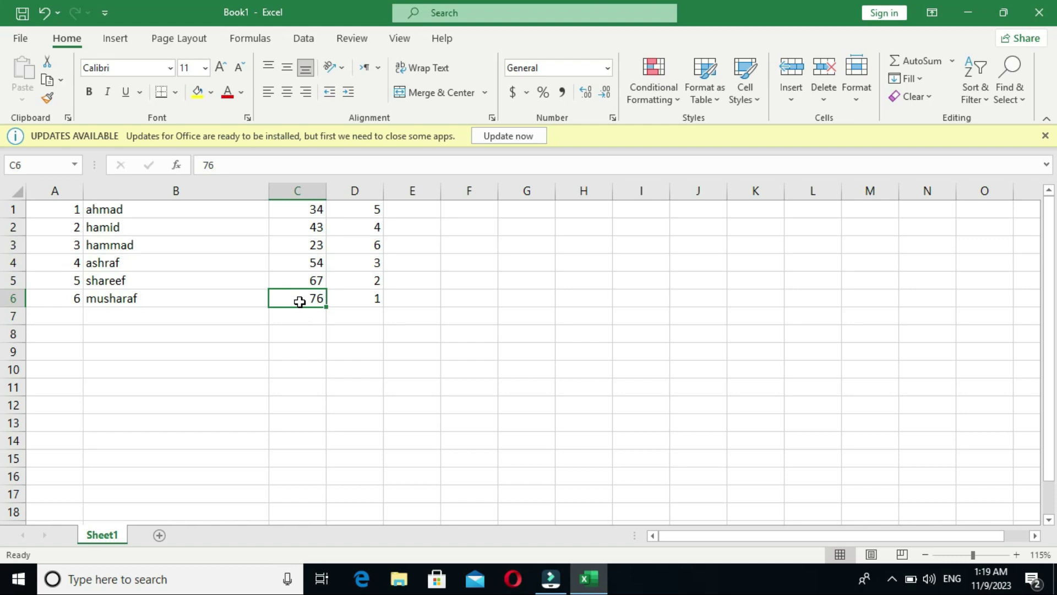
type("33")
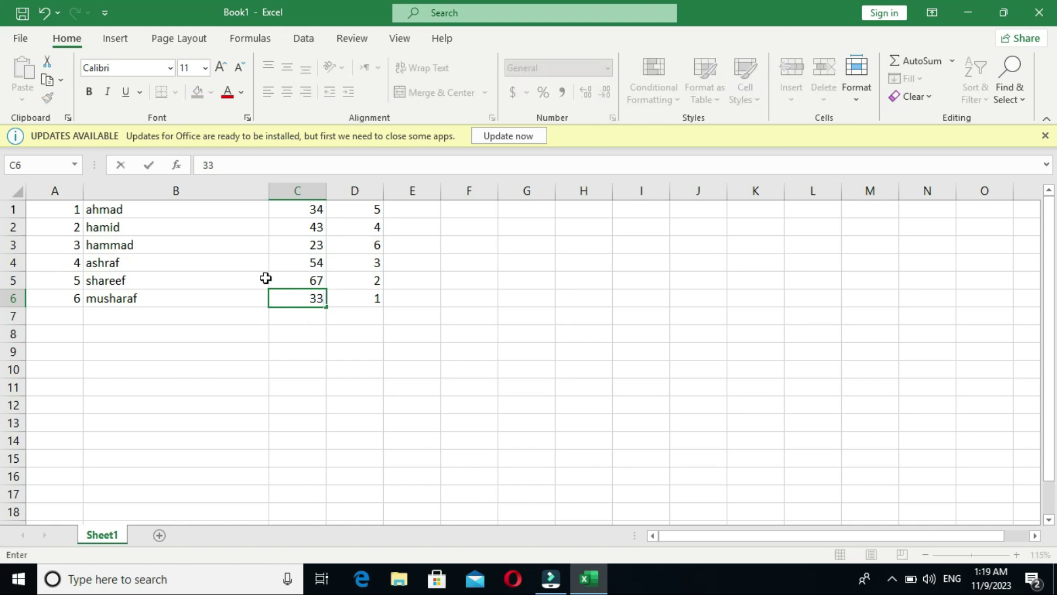
left_click(298, 335)
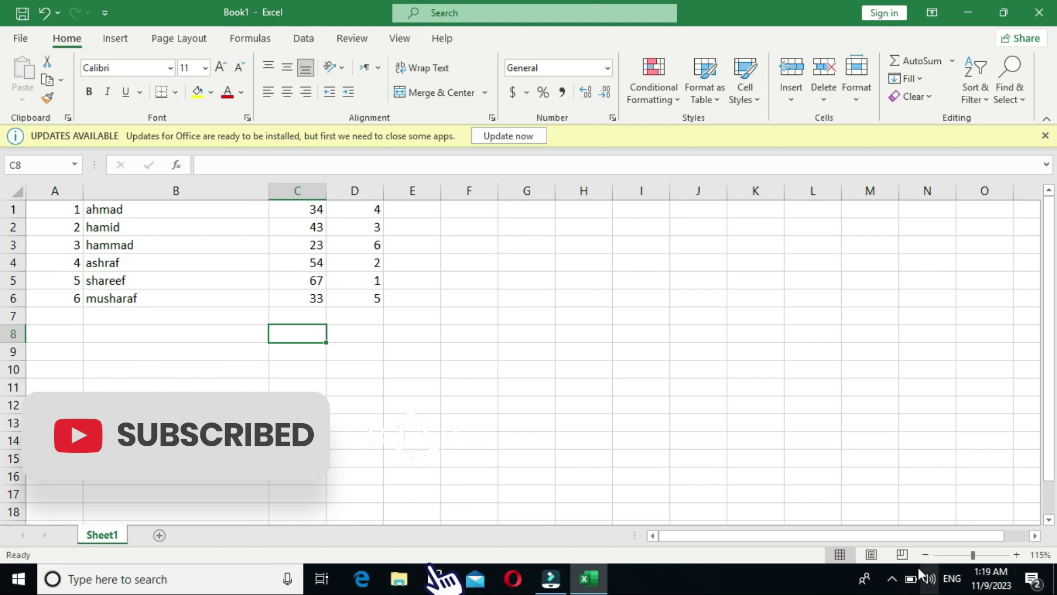
left_click(893, 578)
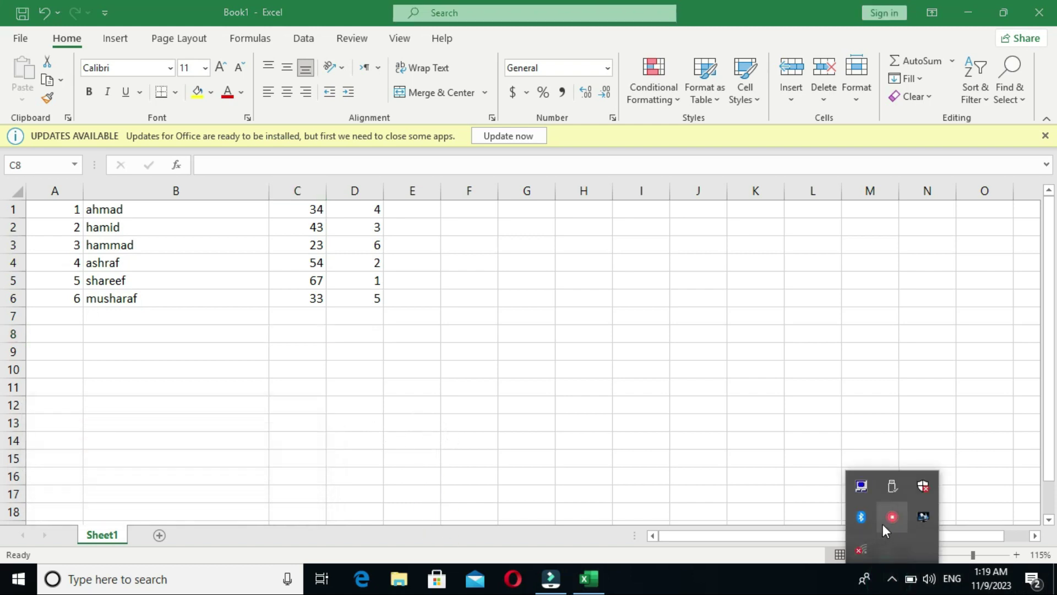